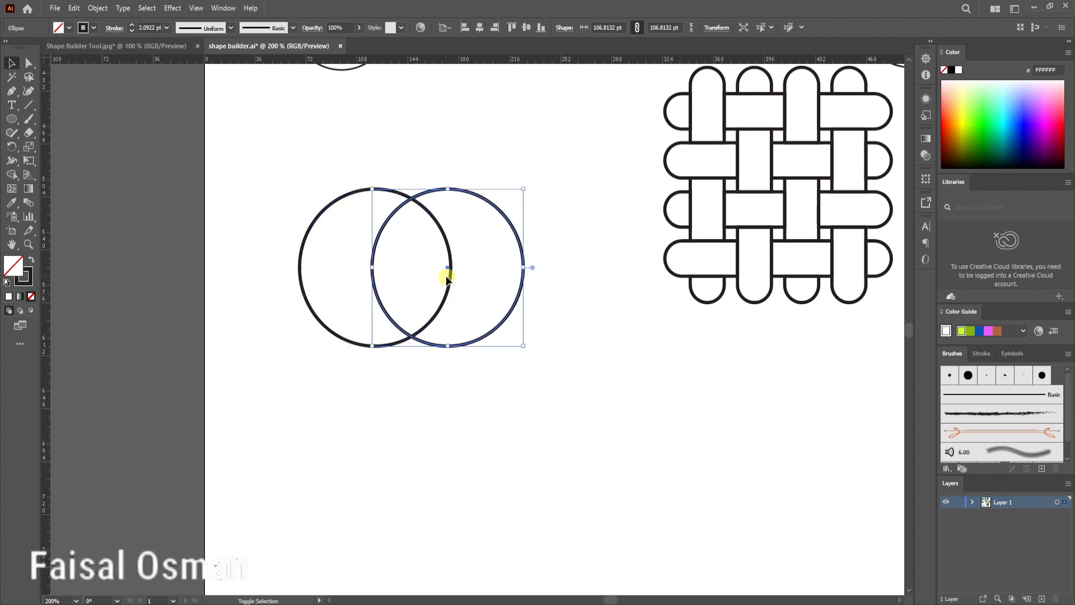
# Split the two overlapping circles into two crescents and a middle overlap region with the Shape Builder tool.
pyautogui.moveTo(263, 132); pyautogui.dragTo(580, 423)
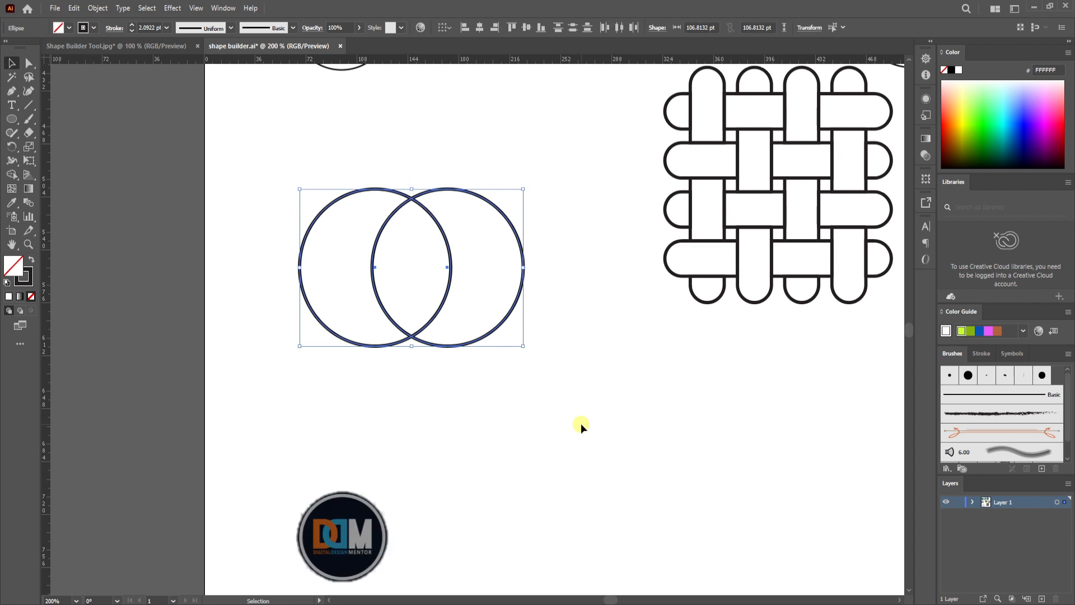
pyautogui.click(13, 177)
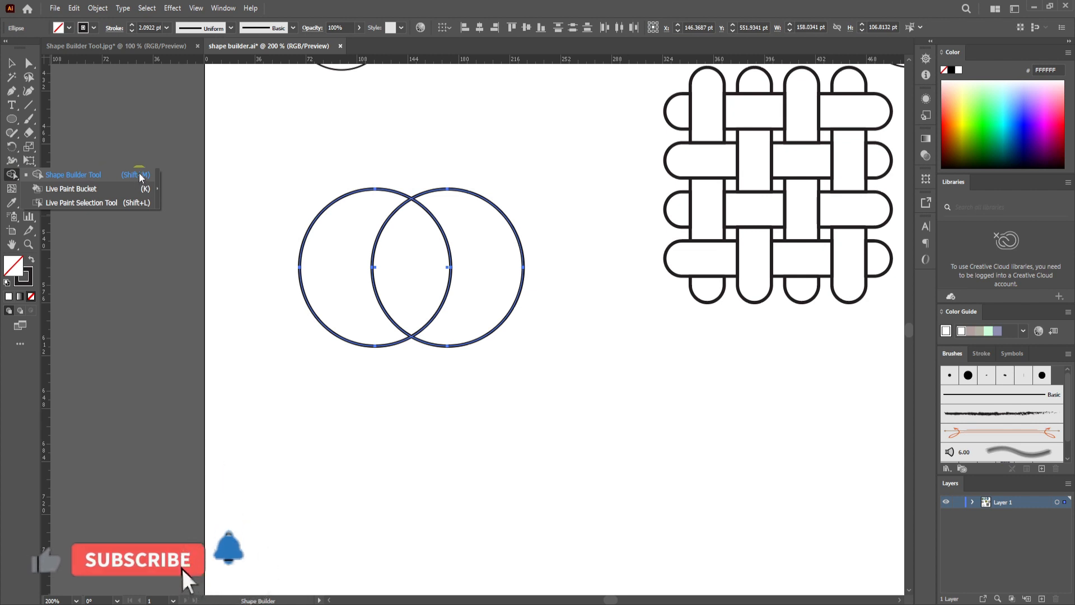
pyautogui.click(74, 175)
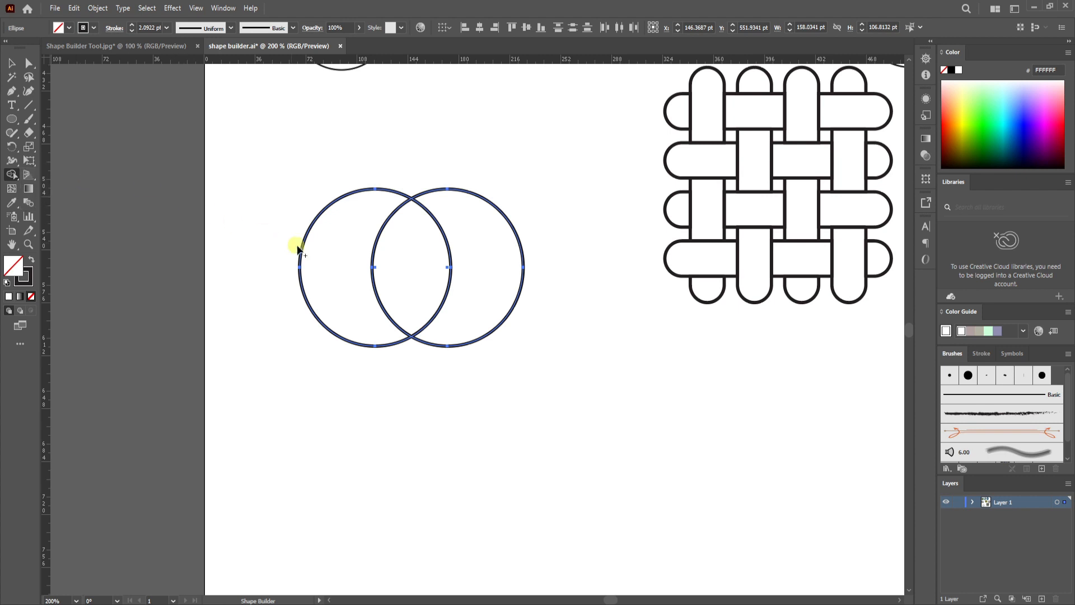
pyautogui.click(492, 256)
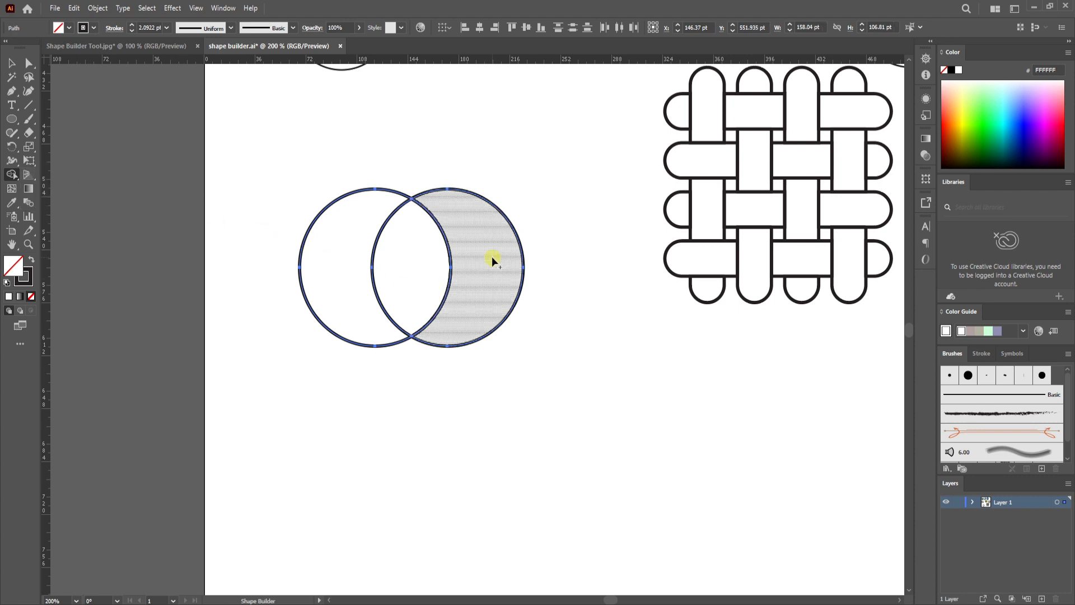
pyautogui.click(343, 250)
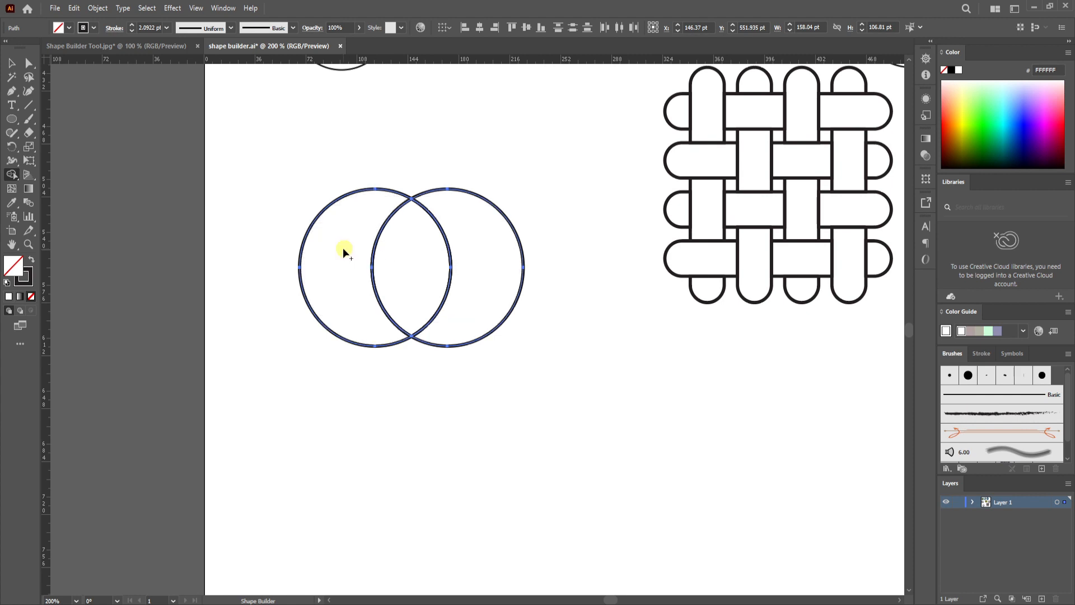
pyautogui.click(413, 258)
# Move the right and left crescents slightly outward, away from the middle overlap shape.
pyautogui.click(11, 63)
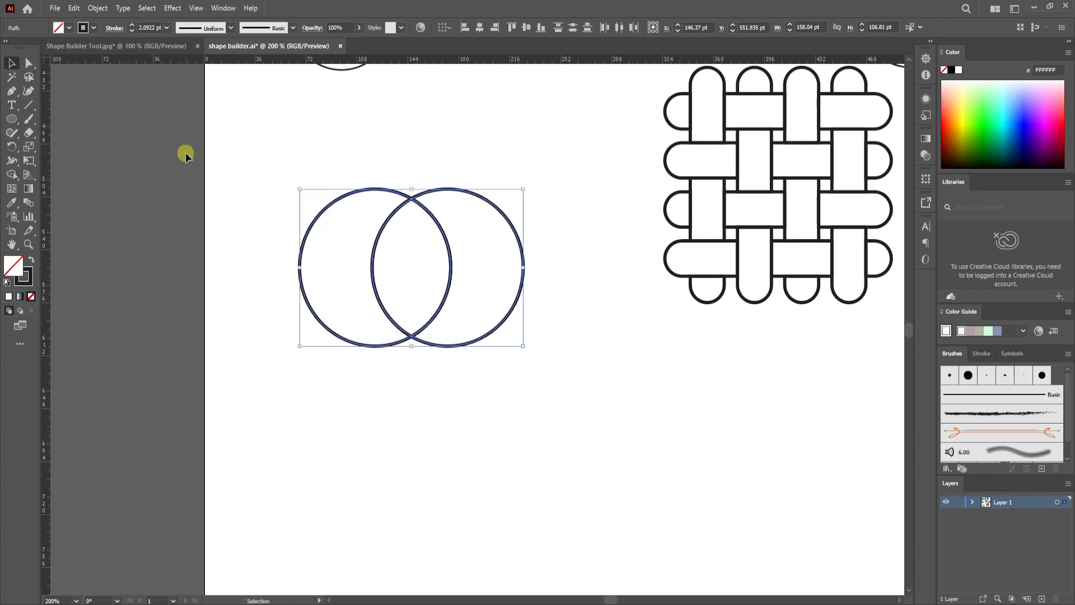
pyautogui.click(525, 290)
pyautogui.moveTo(525, 290); pyautogui.dragTo(544, 285)
pyautogui.click(275, 257)
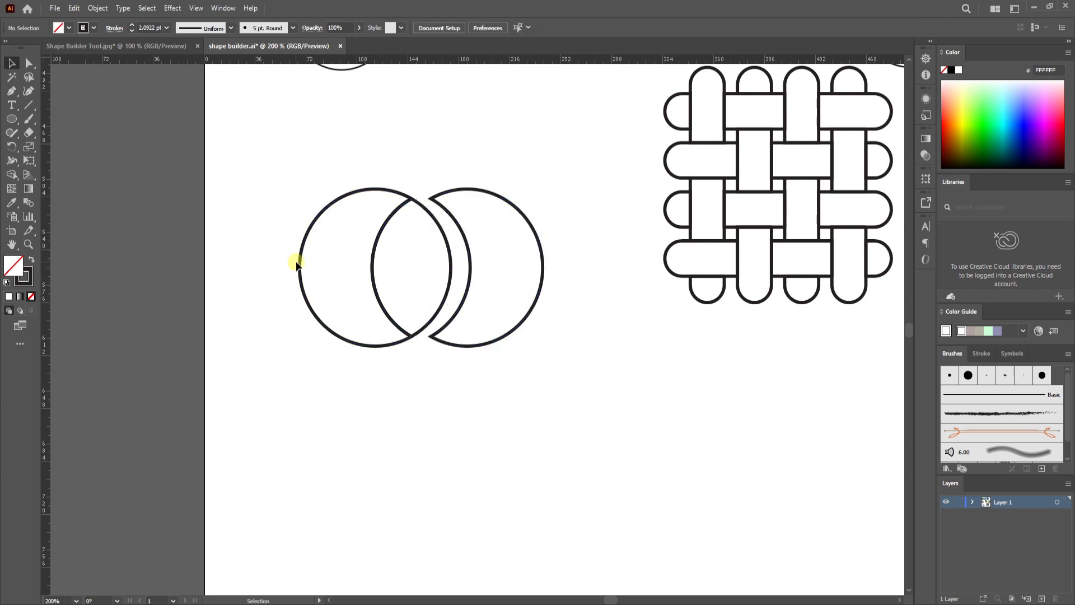
pyautogui.moveTo(299, 264); pyautogui.dragTo(281, 261)
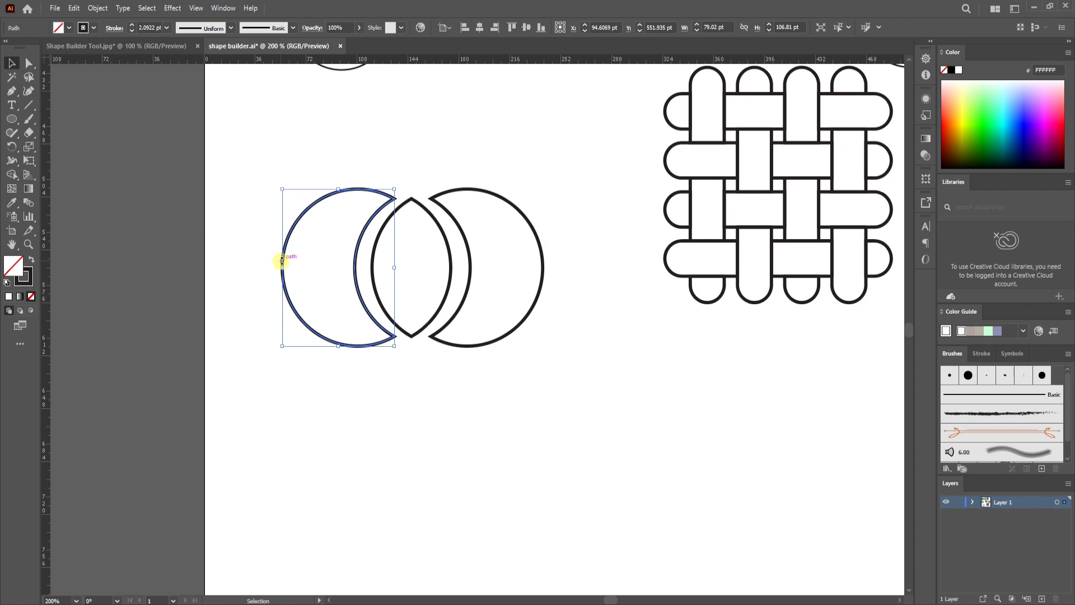
# Undo the outward moves of both crescents.
pyautogui.press('a')
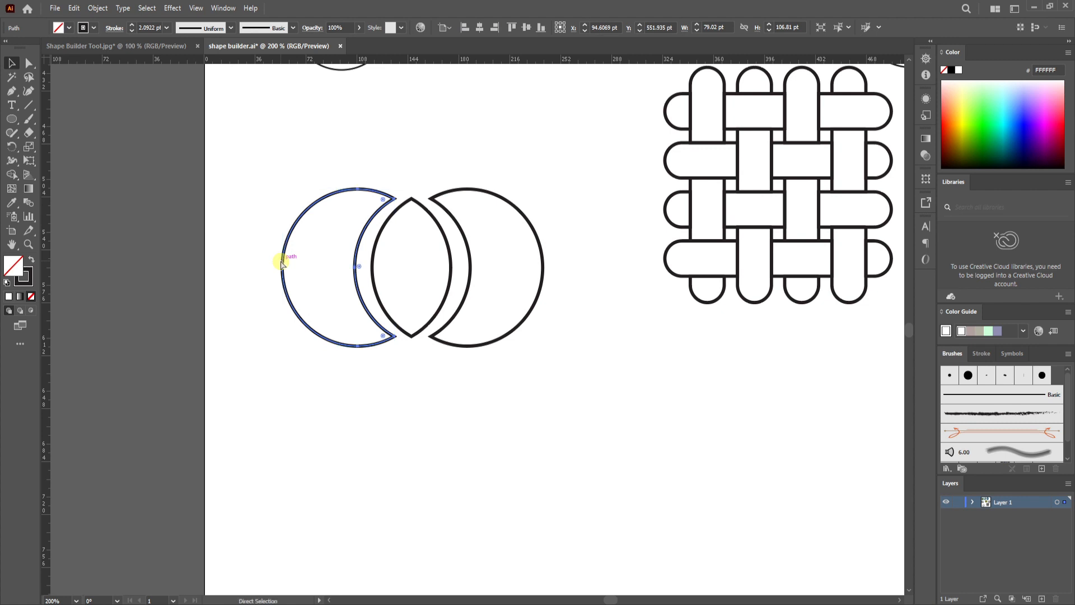
pyautogui.hotkey('ctrl', 'z')
pyautogui.hotkey('ctrl', 'z')
pyautogui.hotkey('ctrl', 'z')
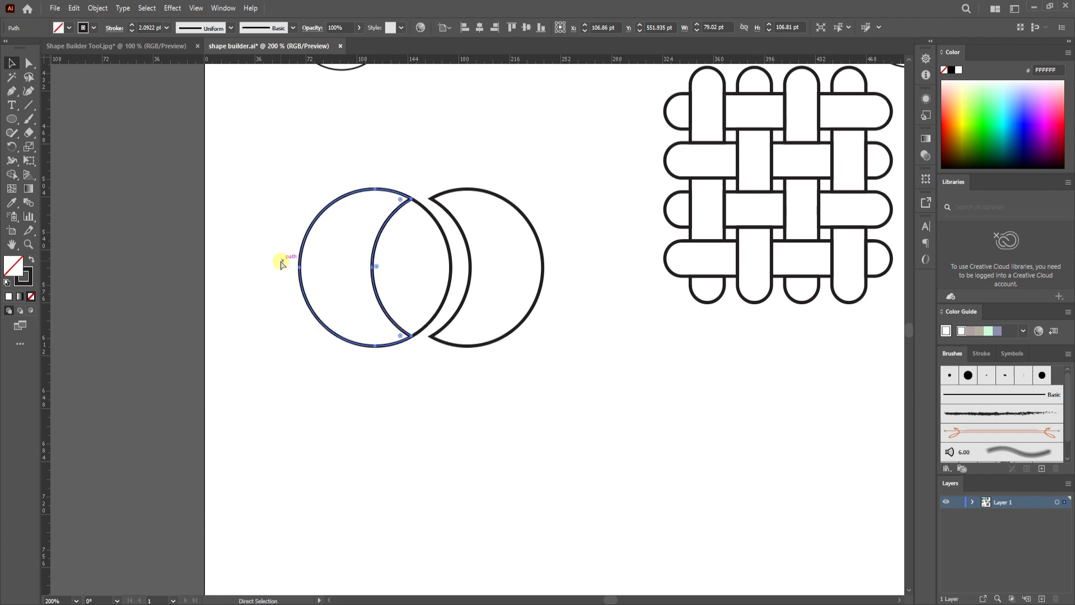
pyautogui.press('v')
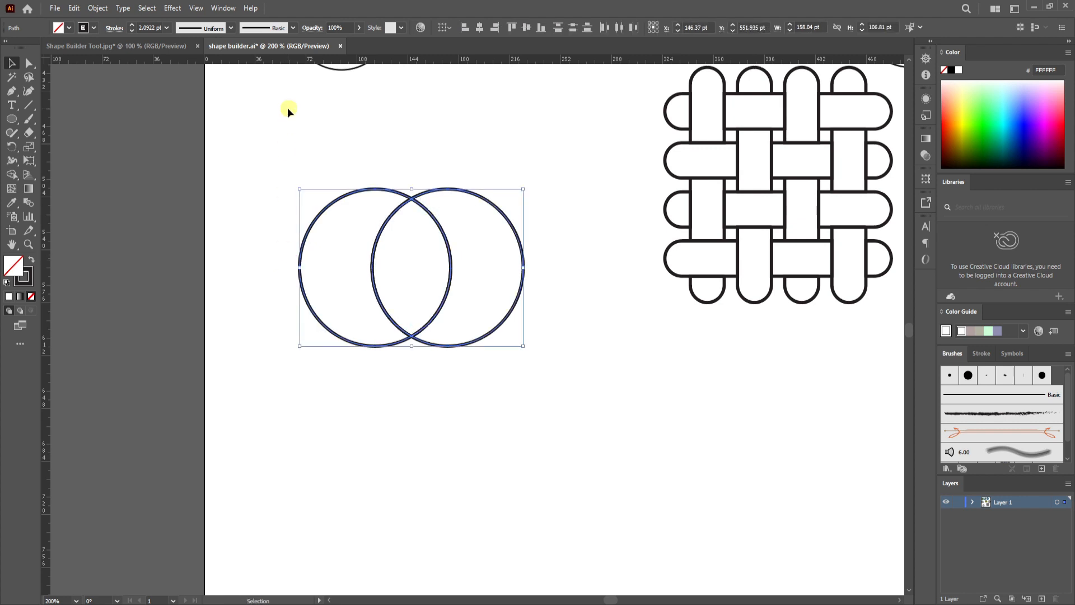
# Select only the left crescent and shift it slightly outward.
pyautogui.click(358, 176)
pyautogui.click(337, 195)
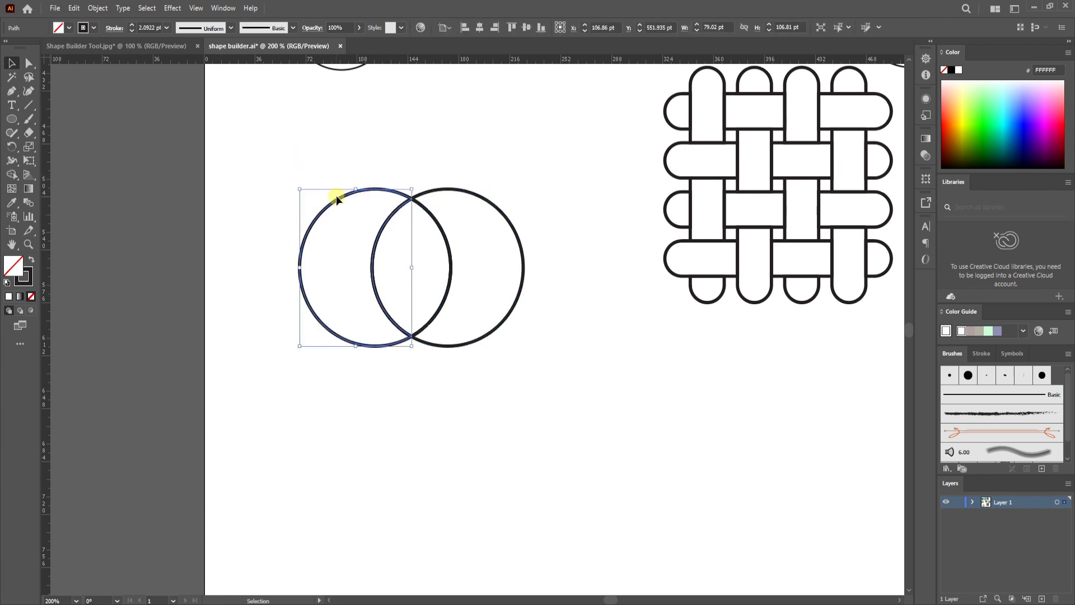
pyautogui.click(328, 198)
pyautogui.moveTo(330, 201); pyautogui.dragTo(317, 205)
# Undo the crescent shift, the Shape Builder splits and the circle duplication, back to the single original circle.
pyautogui.hotkey('ctrl', 'z')
pyautogui.hotkey('ctrl', 'z')
pyautogui.hotkey('ctrl', 'z')
pyautogui.hotkey('ctrl', 'z')
pyautogui.hotkey('ctrl', 'z')
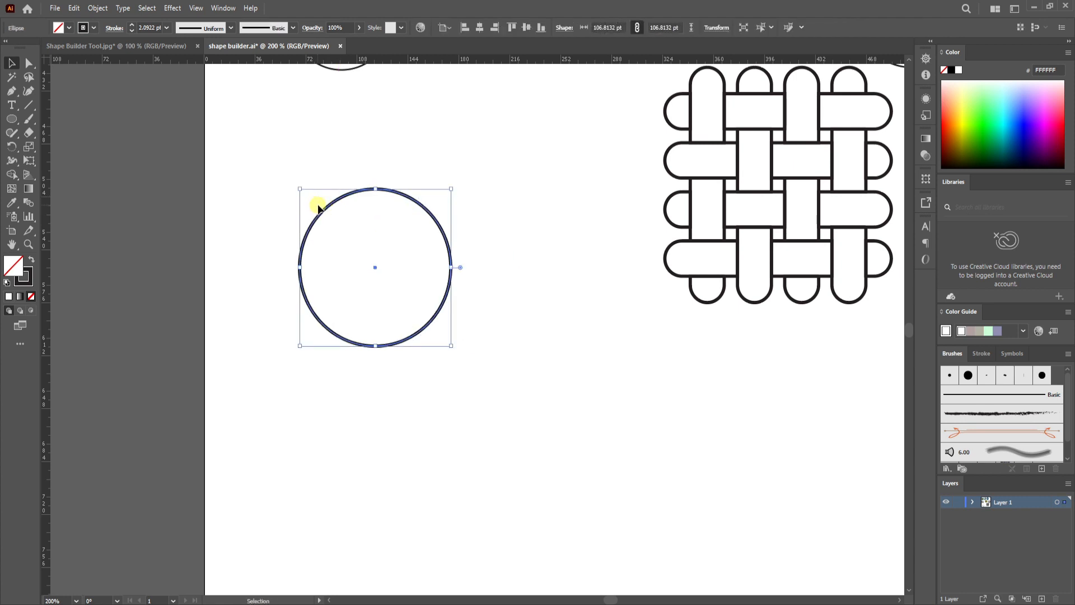
# Duplicate the circle to its right with an overlap and merge all regions into one shape with the Shape Builder tool.
pyautogui.moveTo(374, 268); pyautogui.dragTo(464, 271)
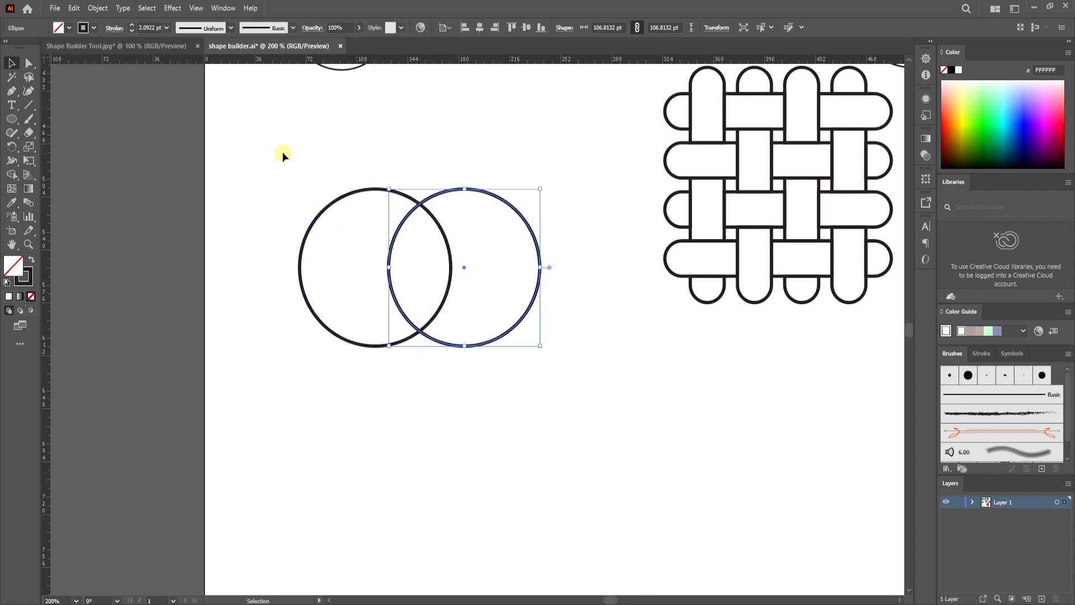
pyautogui.moveTo(282, 152); pyautogui.dragTo(574, 405)
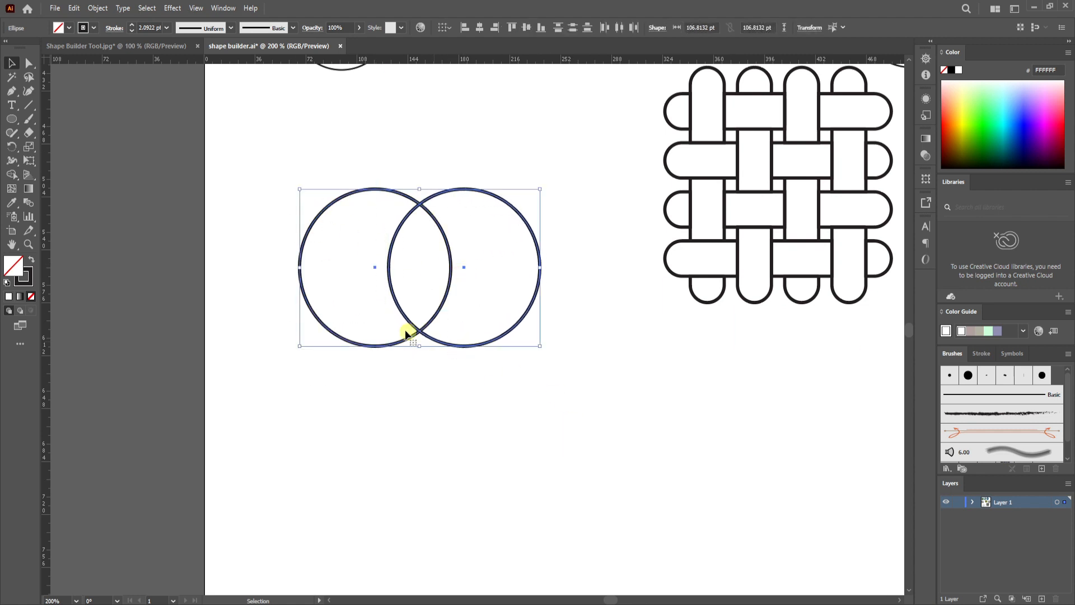
pyautogui.click(12, 175)
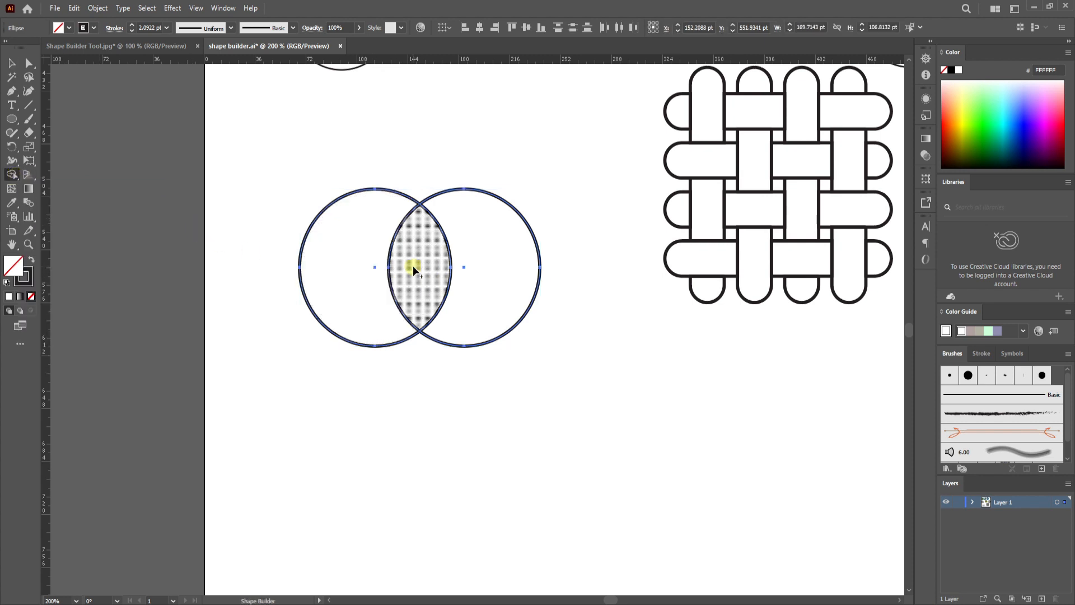
pyautogui.moveTo(413, 267); pyautogui.dragTo(485, 267)
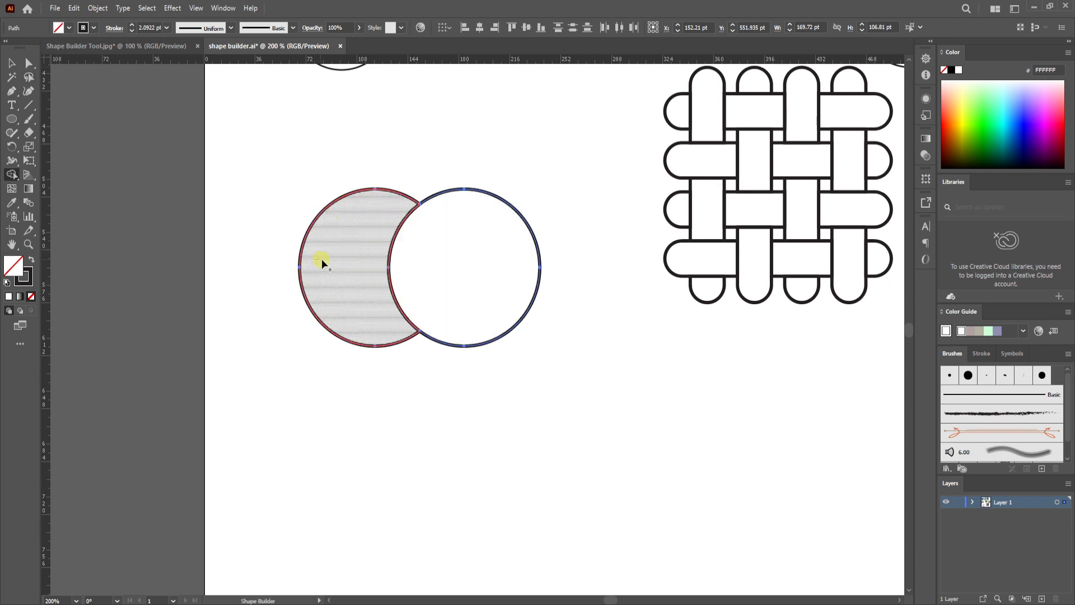
pyautogui.moveTo(322, 261); pyautogui.dragTo(468, 257)
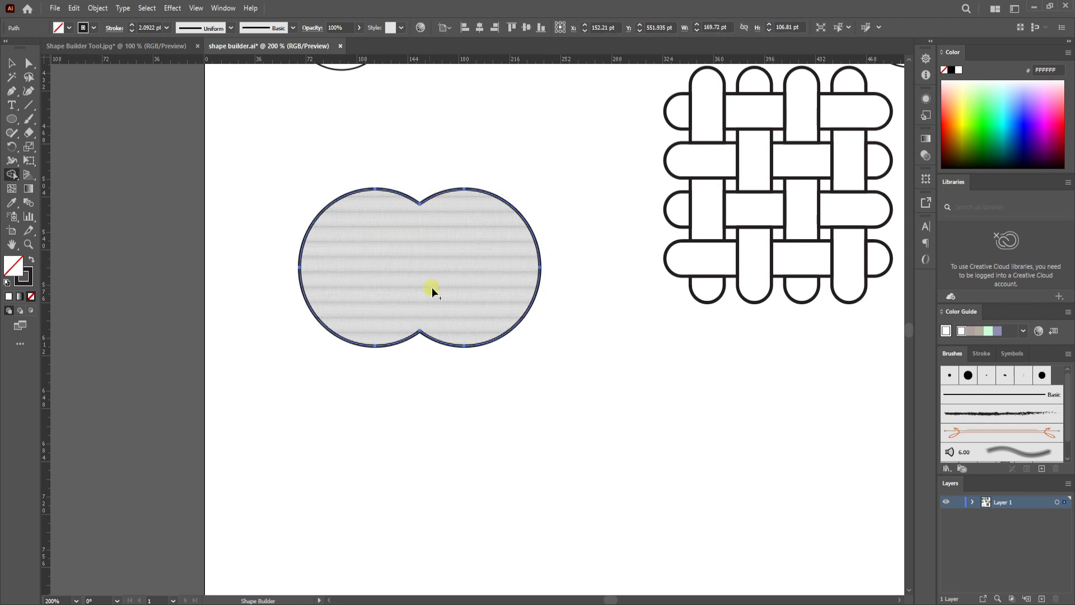
# Delete the merged double-circle shape.
pyautogui.click(11, 63)
pyautogui.moveTo(241, 140); pyautogui.dragTo(538, 368)
pyautogui.press('Delete')
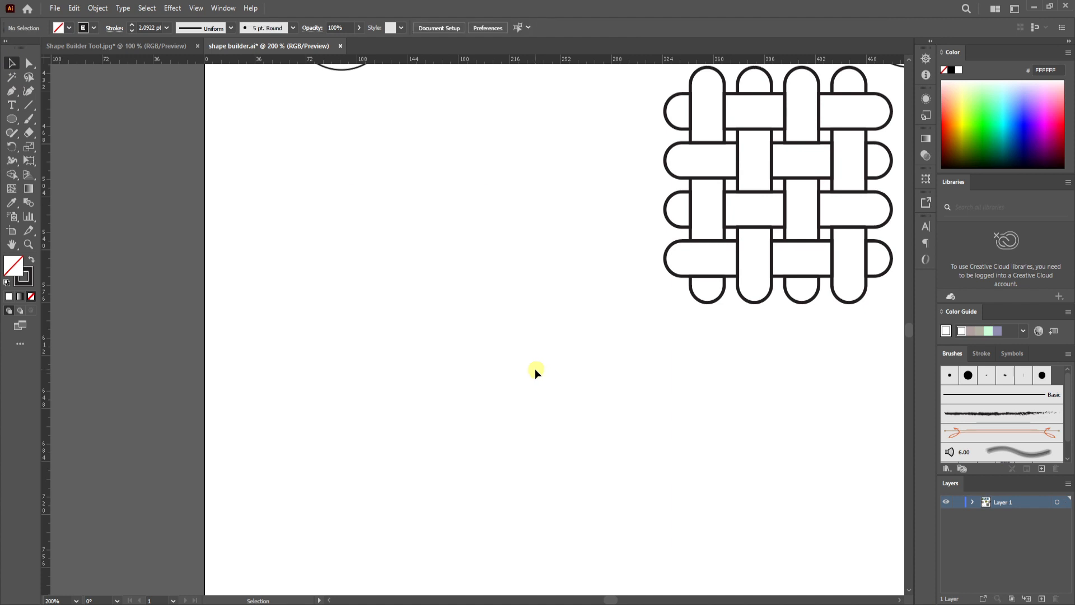
# Draw a circle about 113 pt in diameter in the empty area beside the woven pattern.
pyautogui.click(13, 119)
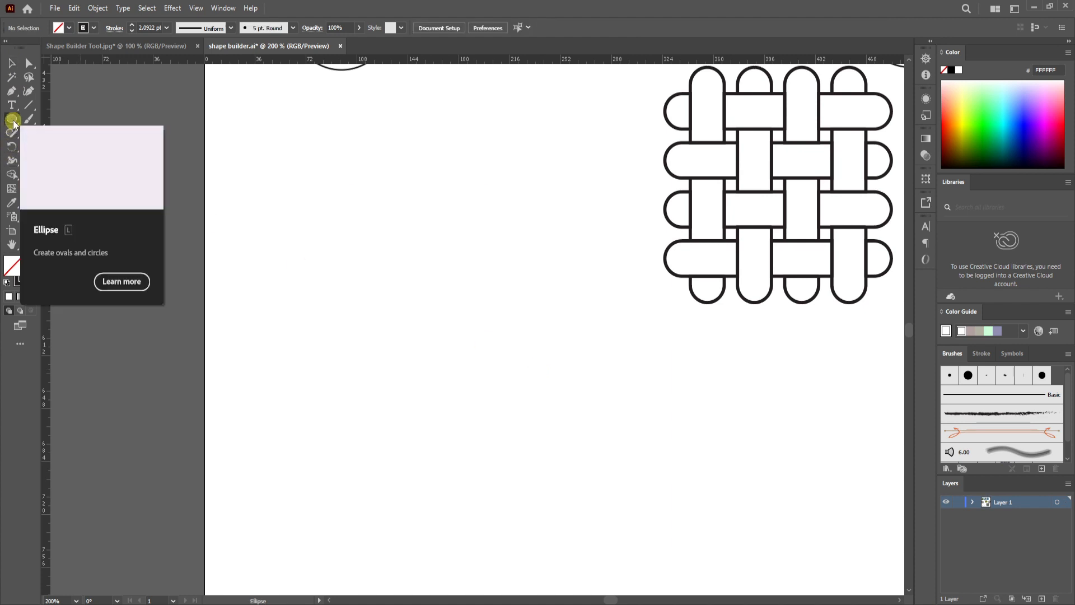
pyautogui.moveTo(393, 275); pyautogui.dragTo(463, 360)
pyautogui.click(11, 63)
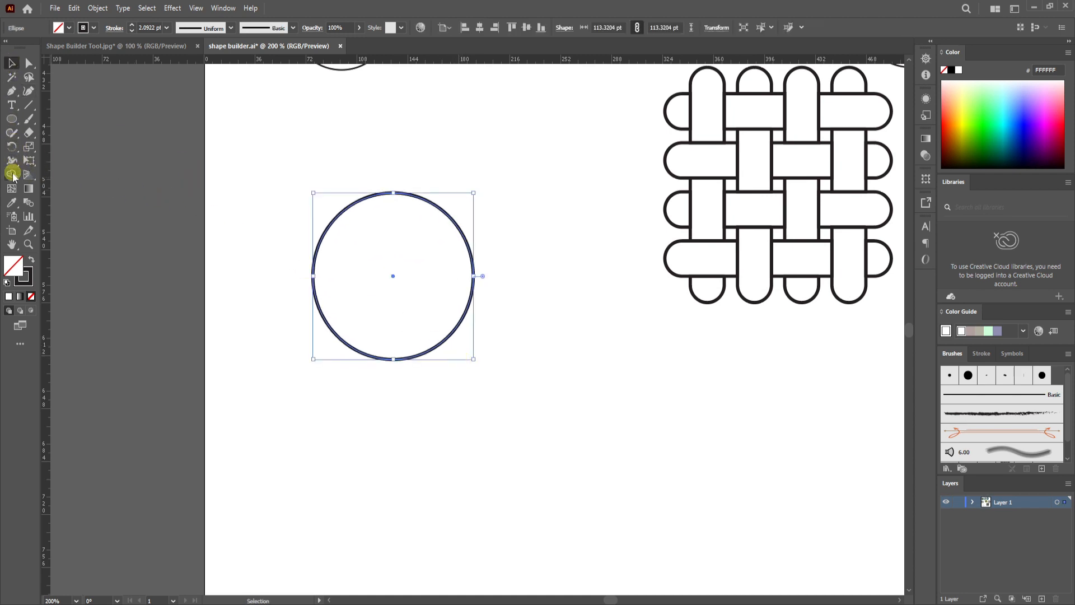
# Create rotated copies of the circle at 60° around its bottom anchor point until six circles form a flower.
pyautogui.click(12, 147)
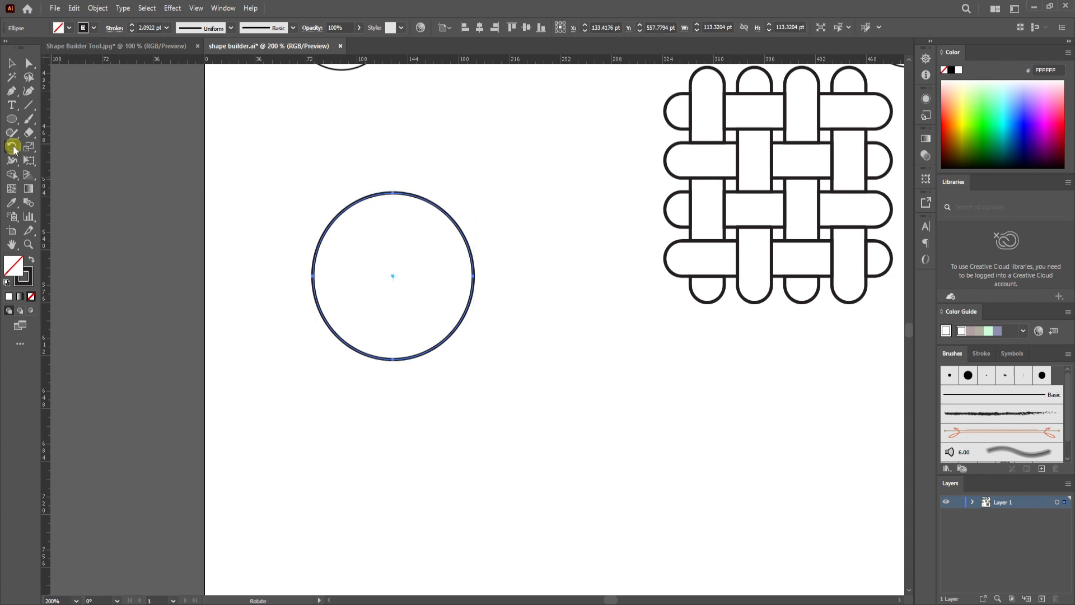
pyautogui.keyDown('alt'); pyautogui.click(393, 360); pyautogui.keyUp('alt')
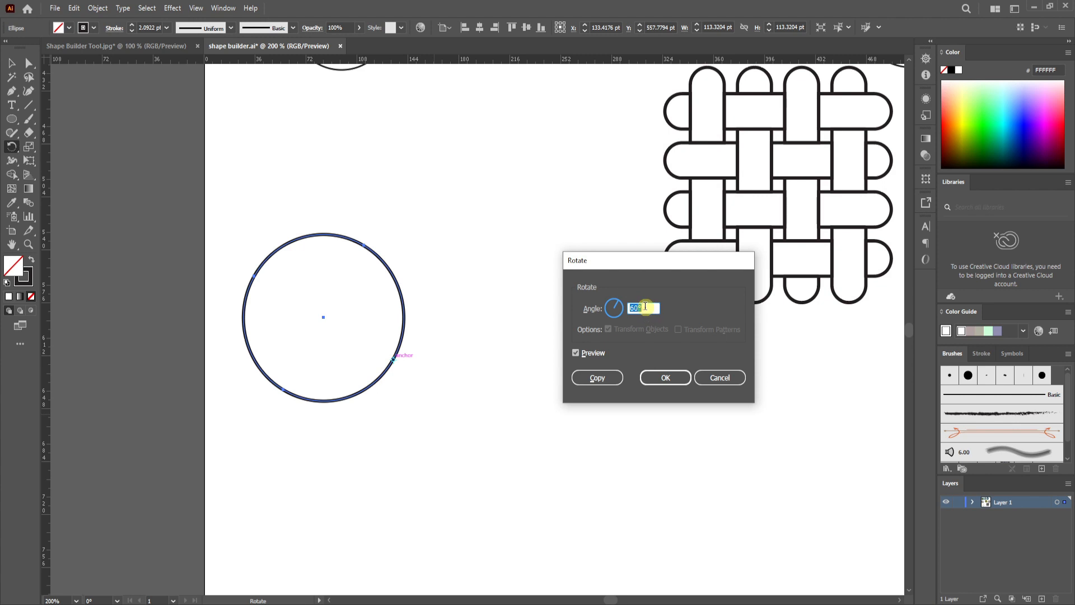
pyautogui.click(597, 378)
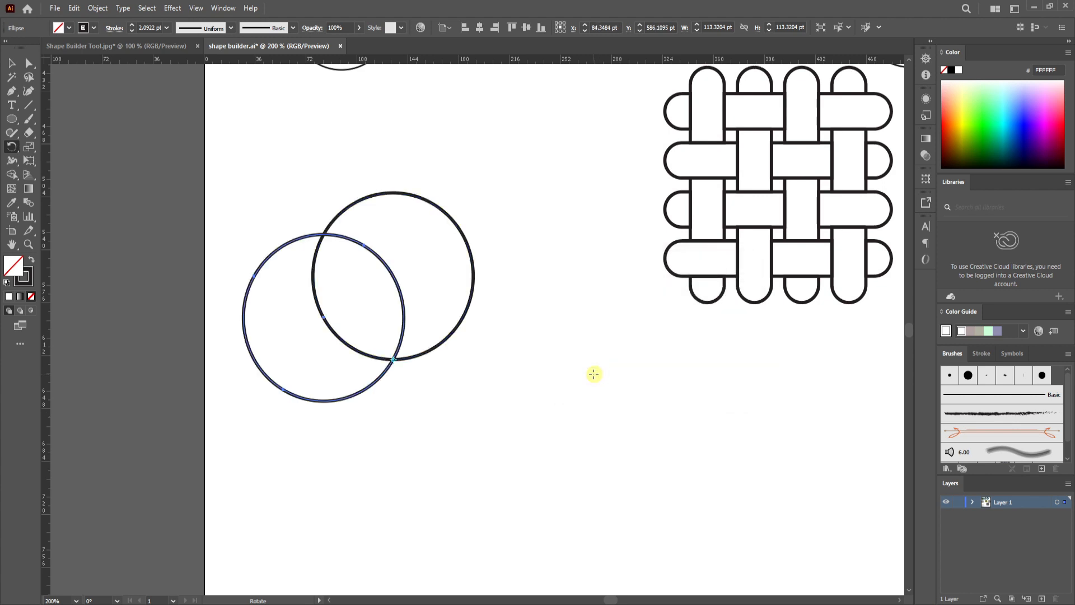
pyautogui.press('v')
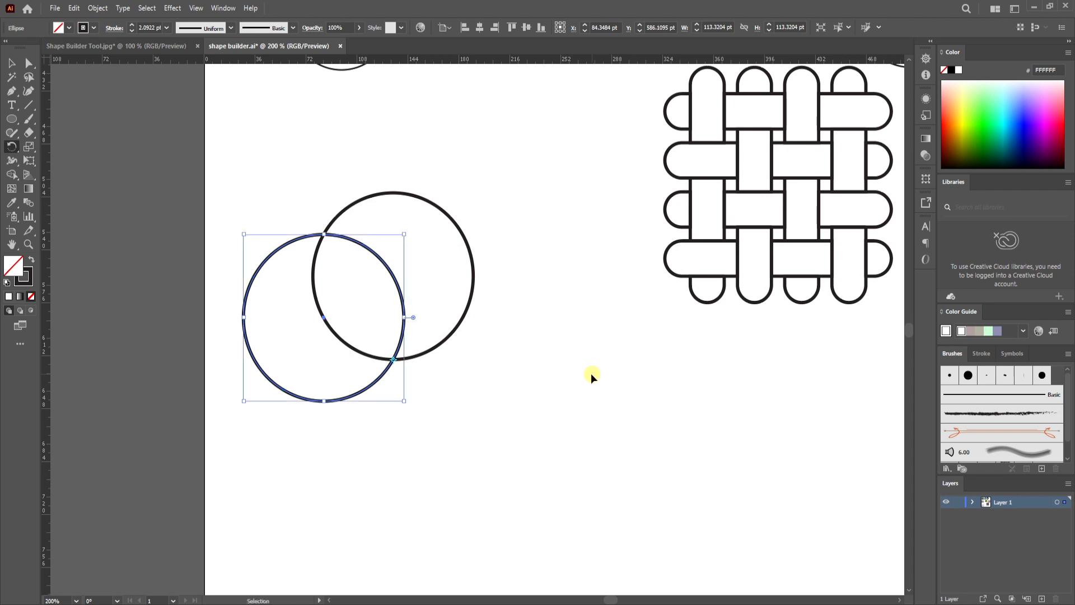
pyautogui.hotkey('ctrl', 'd')
pyautogui.hotkey('ctrl', 'd')
pyautogui.hotkey('ctrl', 'd')
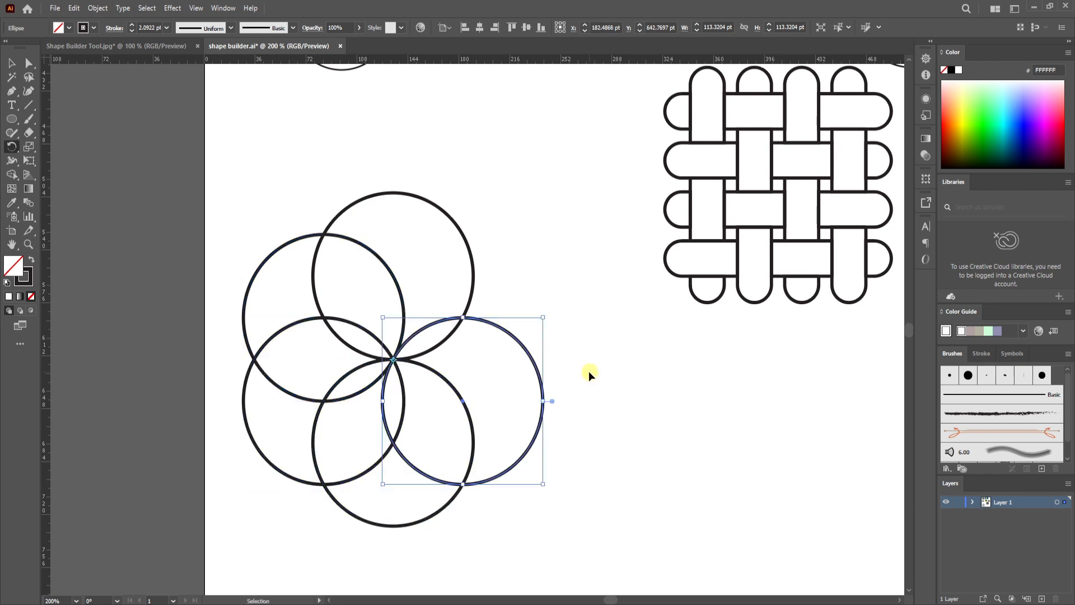
pyautogui.hotkey('ctrl', 'd')
# Select all six circles and merge their neighbouring outer regions with the Shape Builder tool into six swirling petals.
pyautogui.click(11, 63)
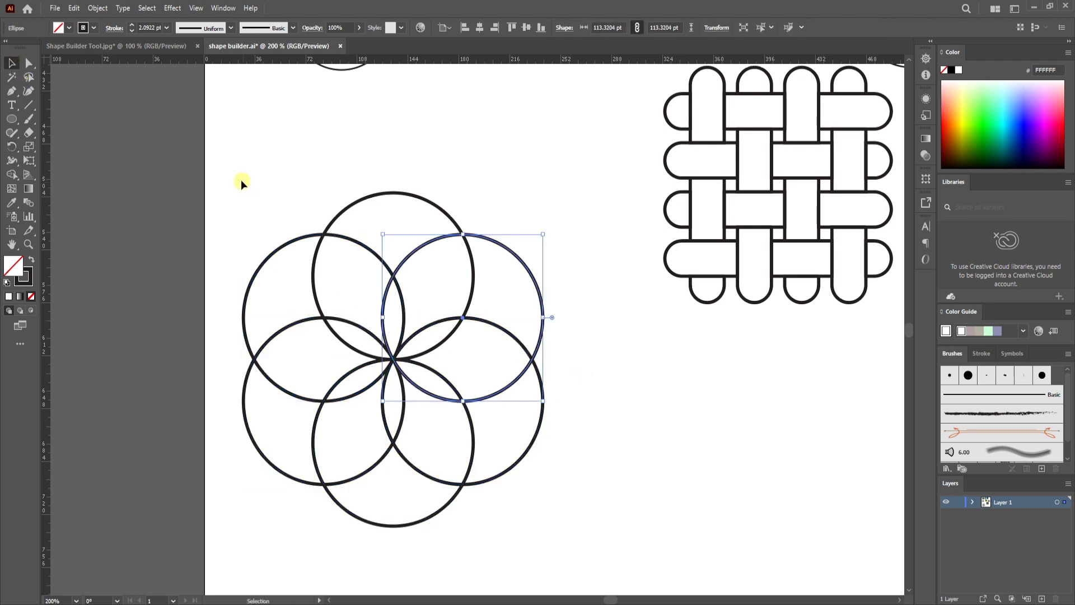
pyautogui.moveTo(218, 158); pyautogui.dragTo(579, 562)
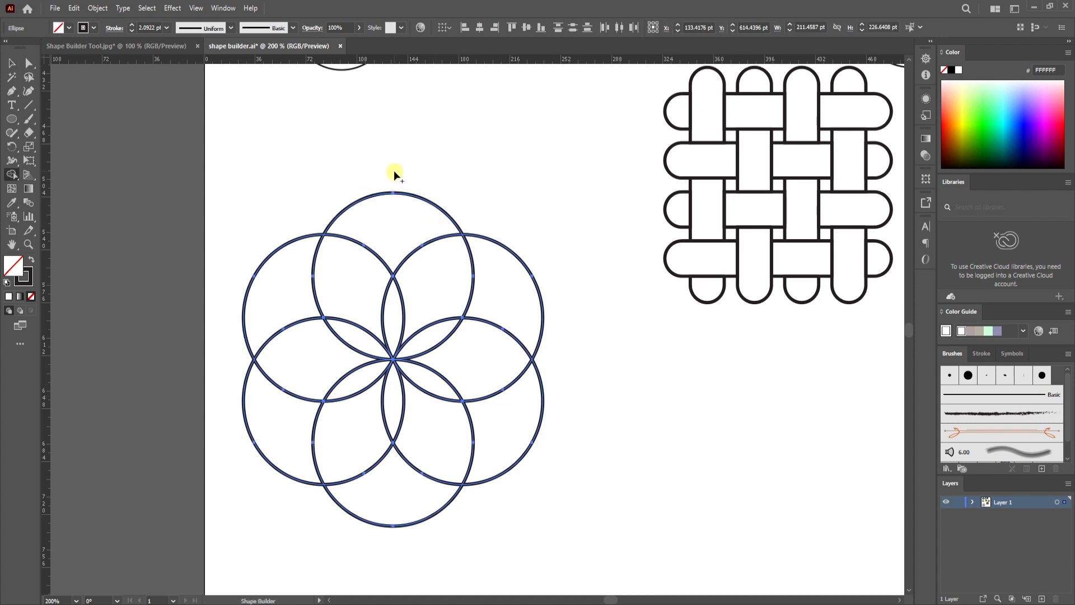
pyautogui.click(11, 175)
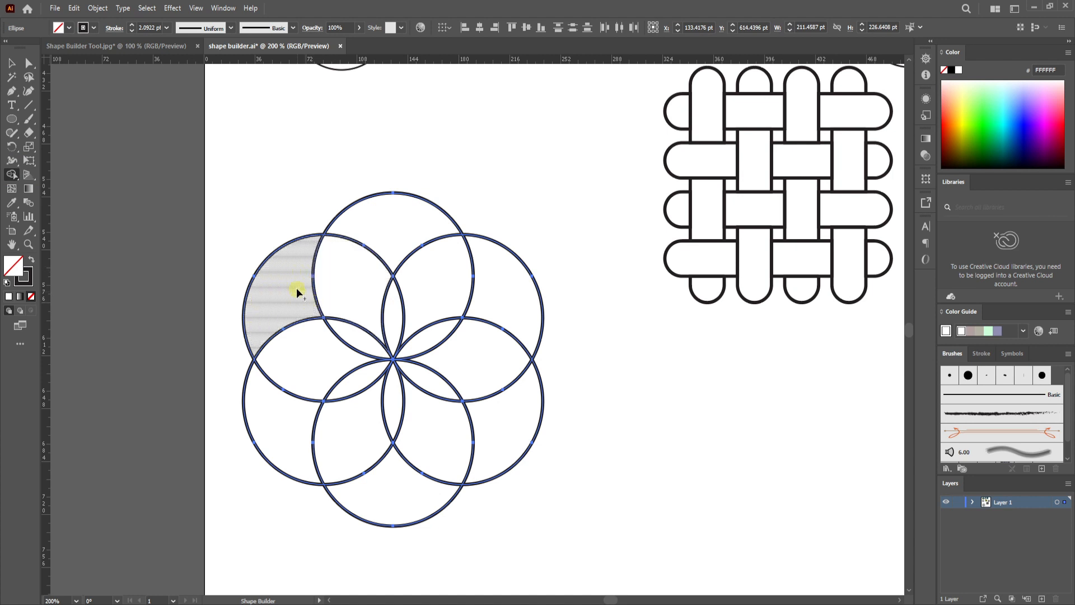
pyautogui.moveTo(287, 281); pyautogui.dragTo(293, 352)
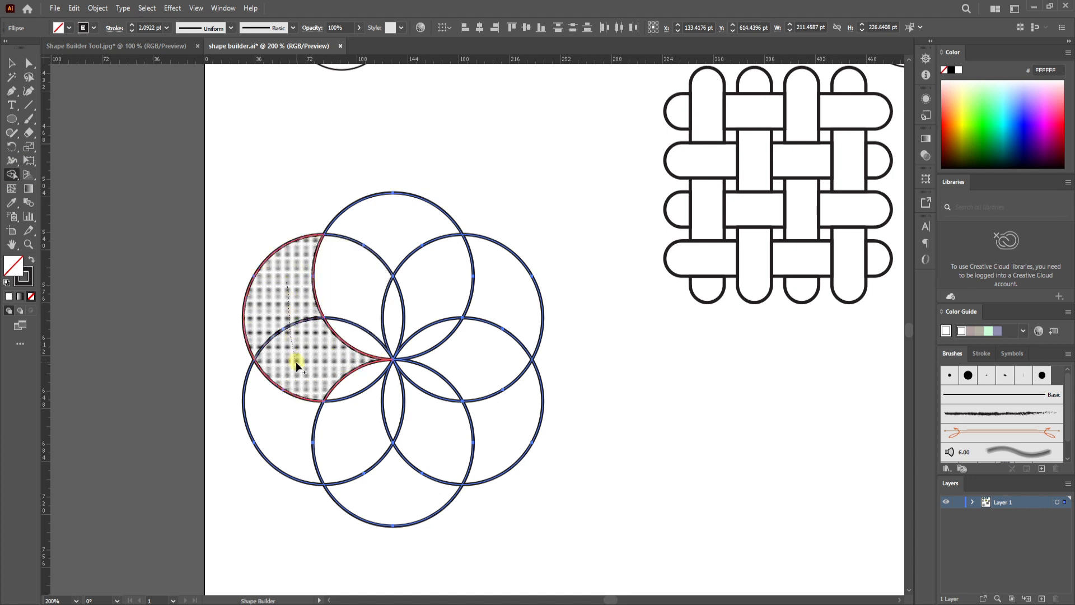
pyautogui.moveTo(295, 362); pyautogui.dragTo(281, 434)
pyautogui.moveTo(360, 468); pyautogui.dragTo(390, 497)
pyautogui.moveTo(443, 444)
pyautogui.mouseDown()
pyautogui.moveTo(504, 432)
pyautogui.moveTo(501, 422)
pyautogui.mouseUp()
pyautogui.moveTo(485, 352)
pyautogui.mouseDown()
pyautogui.moveTo(503, 301)
pyautogui.moveTo(448, 274)
pyautogui.moveTo(400, 233)
pyautogui.mouseUp()
pyautogui.moveTo(345, 263); pyautogui.dragTo(278, 292)
# Scale the whole flower down proportionally to a little over half its size, keeping its upper-left corner fixed, and deselect it.
pyautogui.click(12, 62)
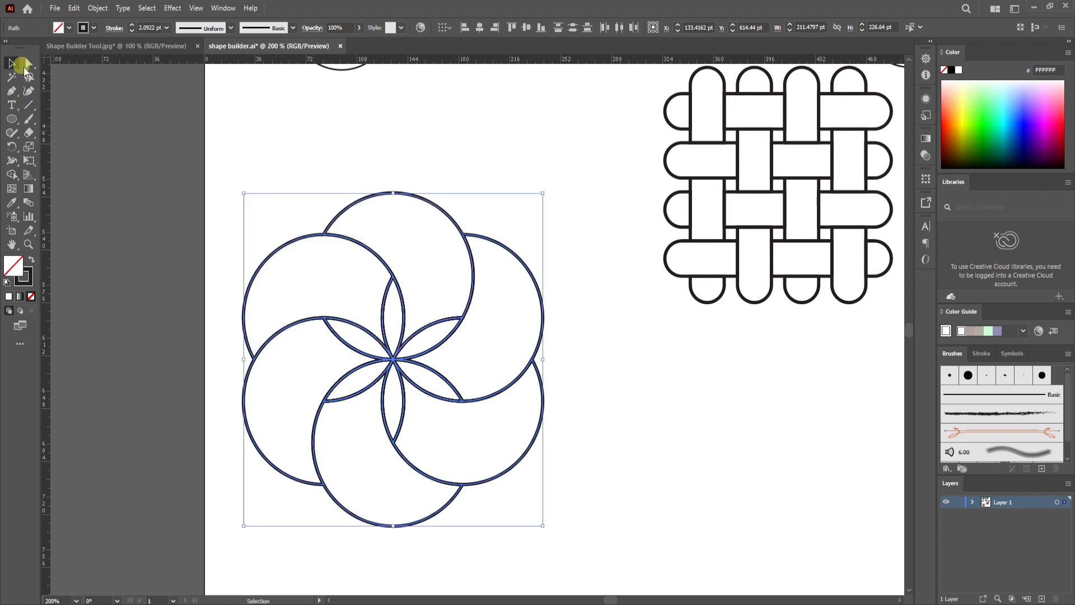
pyautogui.click(264, 171)
pyautogui.moveTo(228, 164); pyautogui.dragTo(562, 565)
pyautogui.moveTo(544, 523); pyautogui.dragTo(438, 381)
pyautogui.click(461, 326)
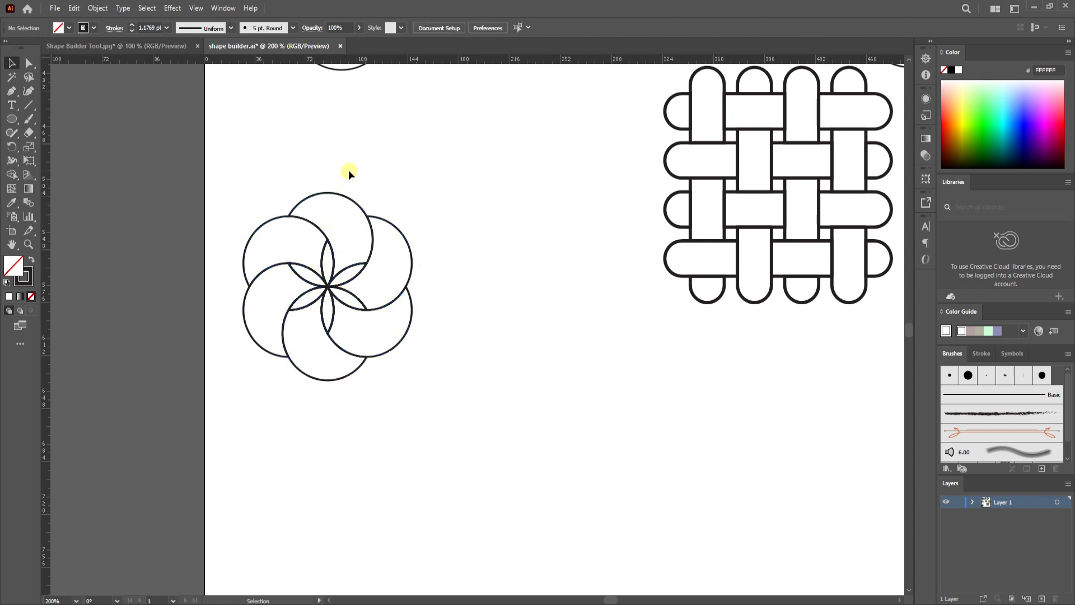
# Fill the flower's top petal with bright green (3EFF52) and the upper-right petal with light yellow (F5FF70).
pyautogui.click(327, 208)
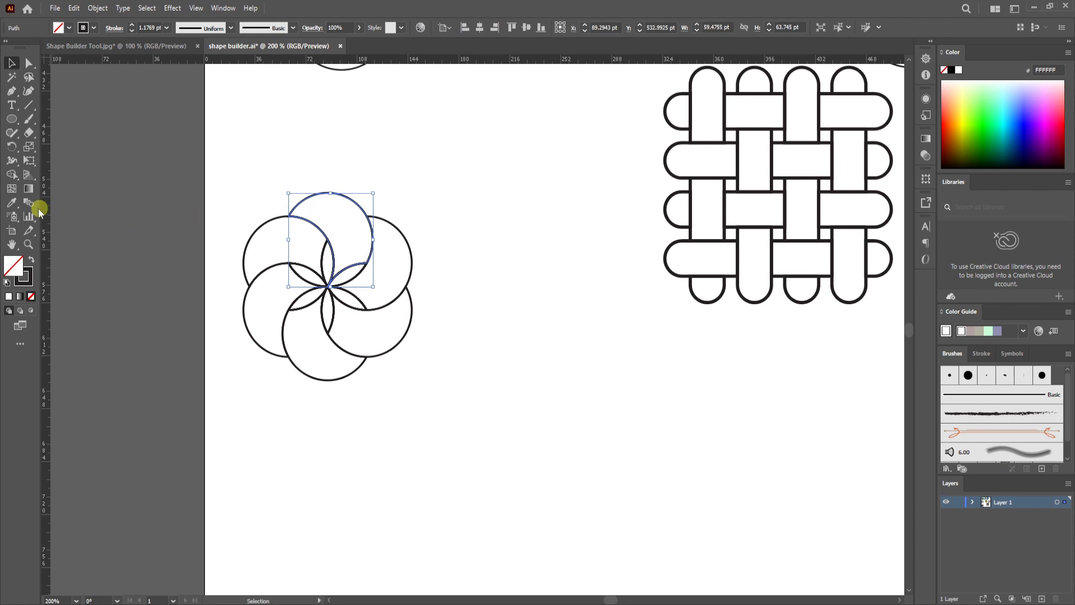
pyautogui.click(985, 111)
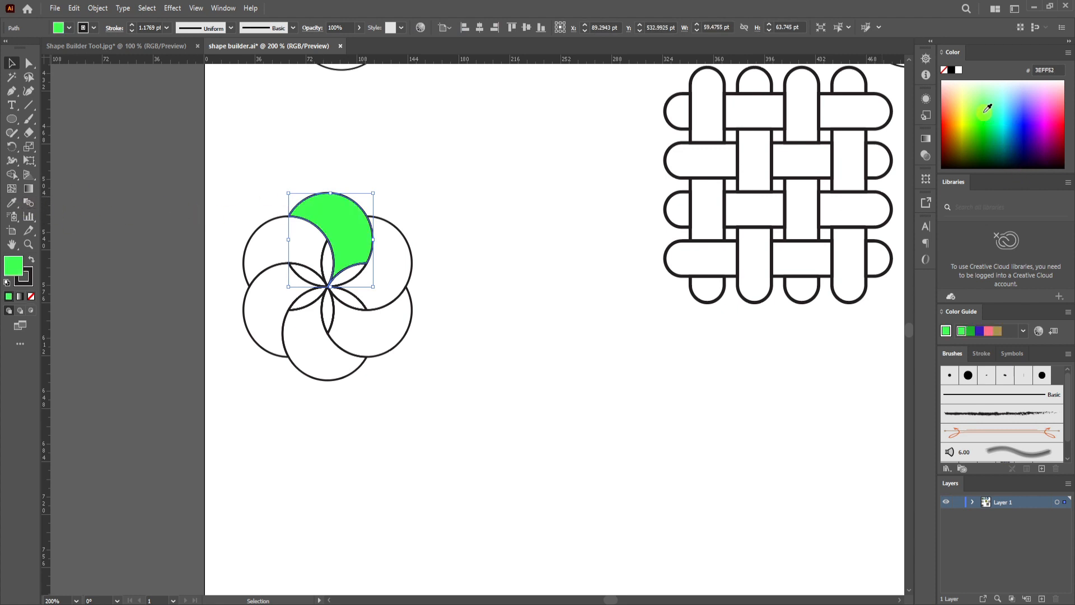
pyautogui.moveTo(402, 250); pyautogui.dragTo(398, 257)
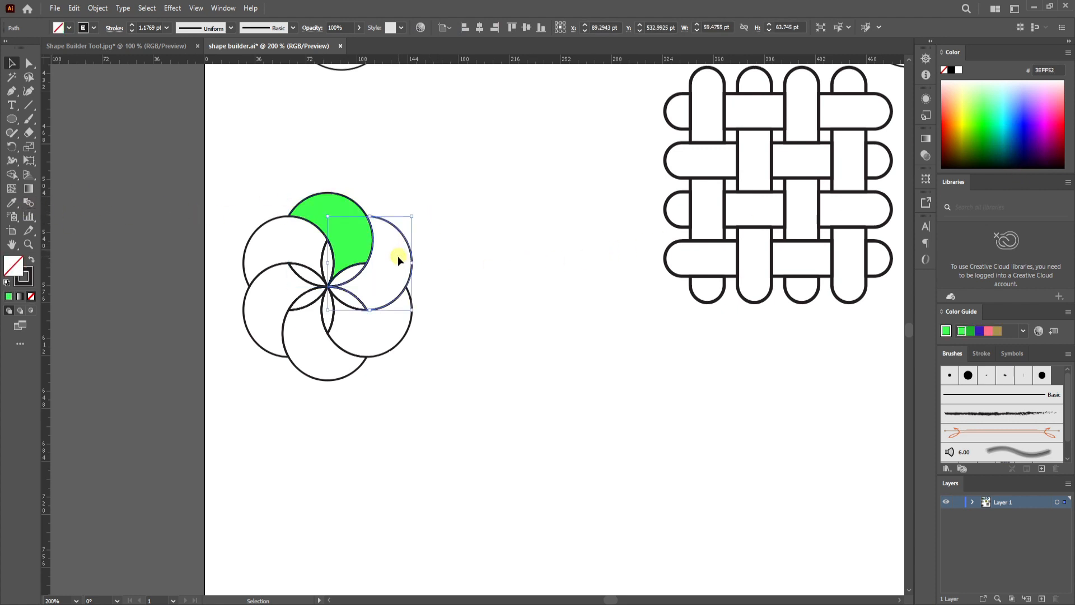
pyautogui.click(966, 99)
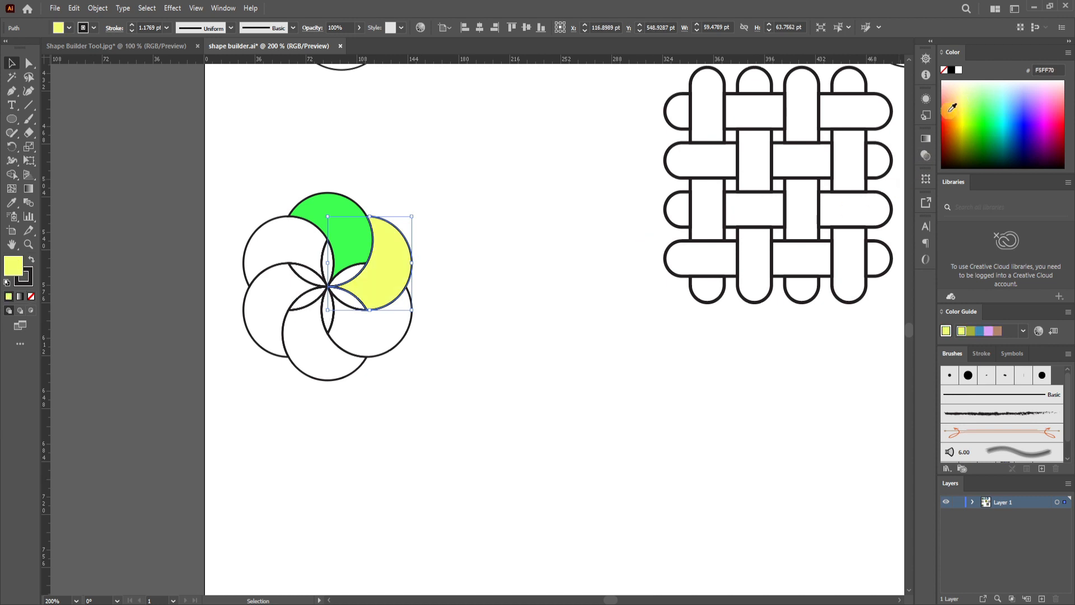
# Move the whole flower into the empty area directly below the woven pattern.
pyautogui.press('a')
pyautogui.click(458, 203)
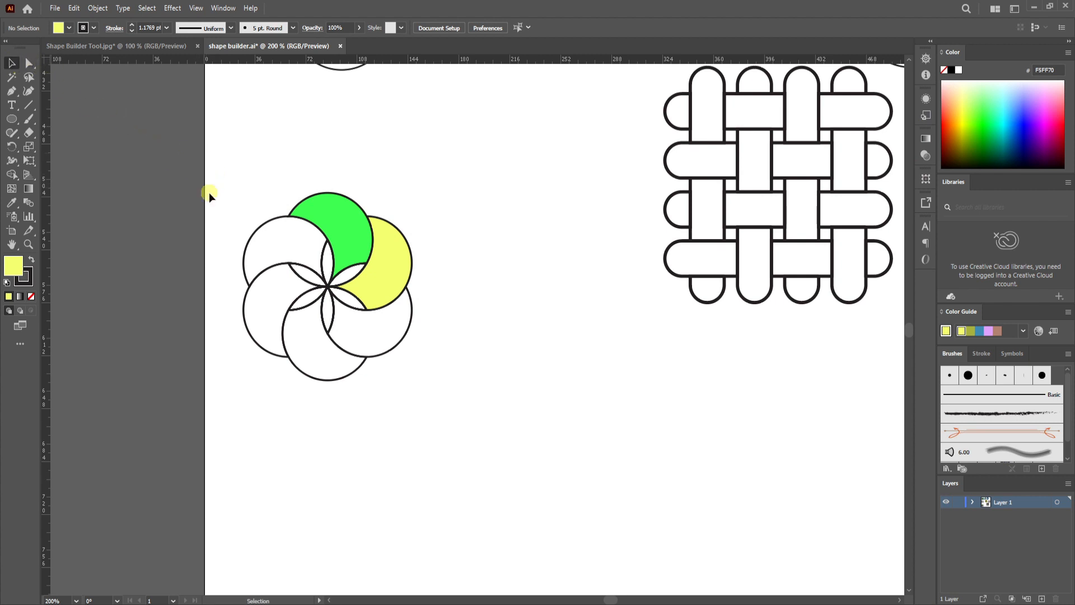
pyautogui.moveTo(219, 178); pyautogui.dragTo(481, 434)
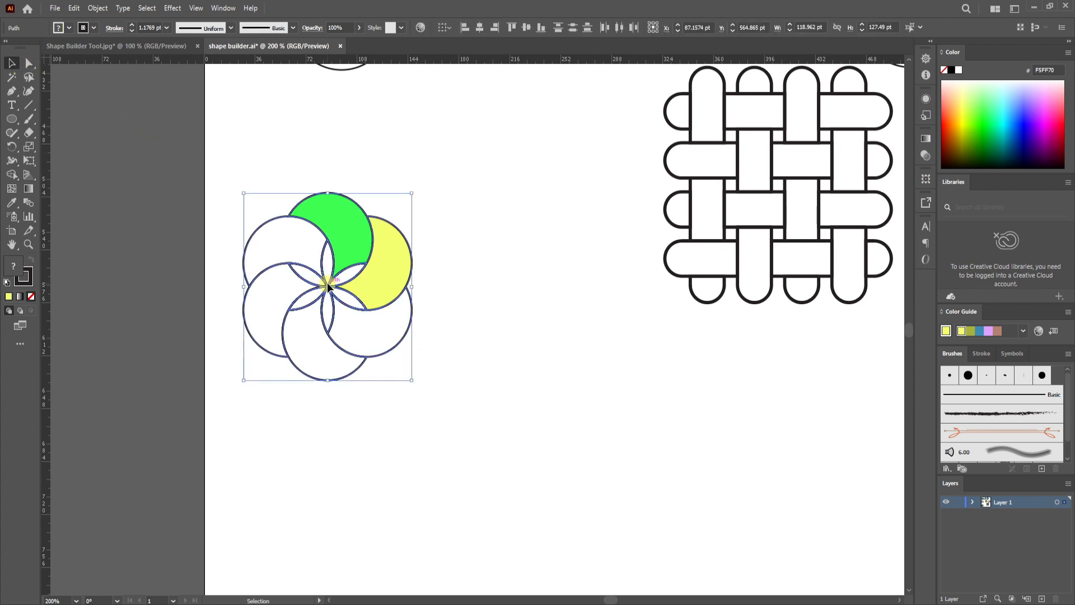
pyautogui.moveTo(327, 288); pyautogui.dragTo(765, 443)
# Draw a circle about 109 pt in diameter where the flower used to be and fill it with white.
pyautogui.click(11, 118)
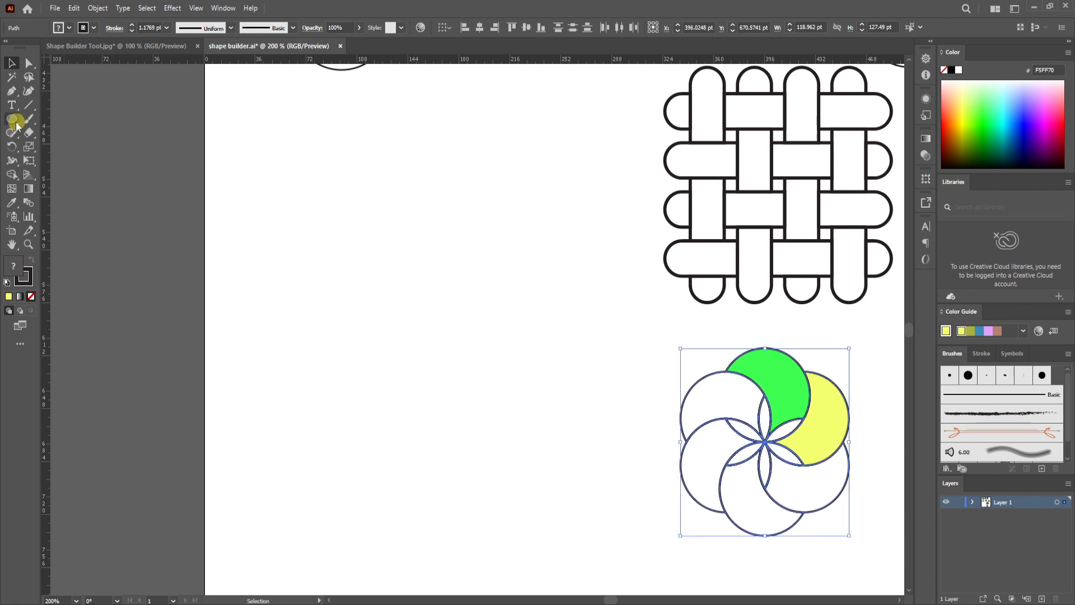
pyautogui.moveTo(383, 248); pyautogui.dragTo(462, 333)
pyautogui.click(60, 27)
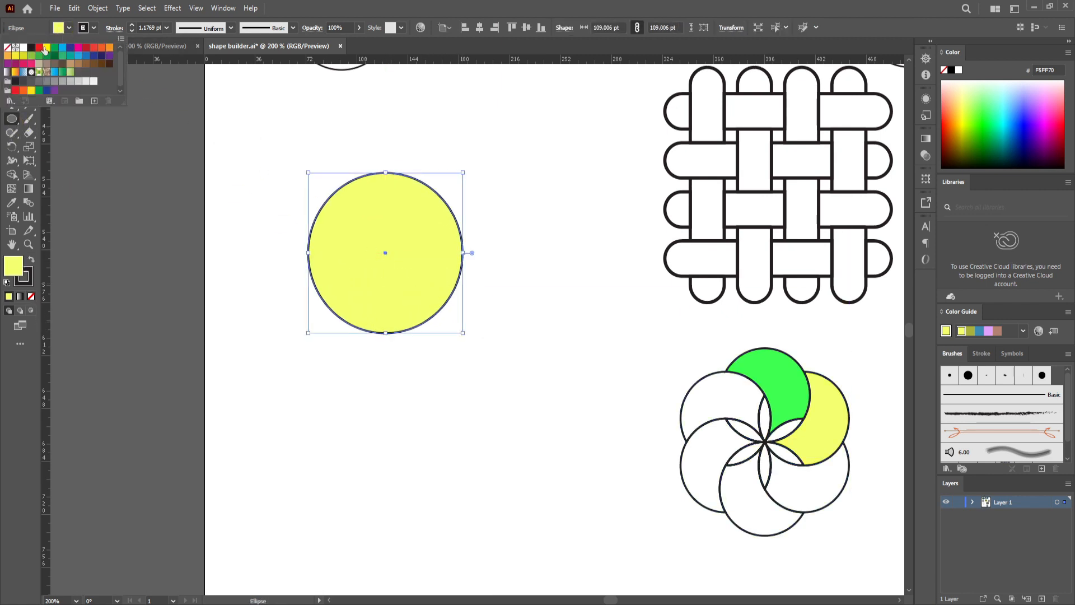
pyautogui.click(21, 49)
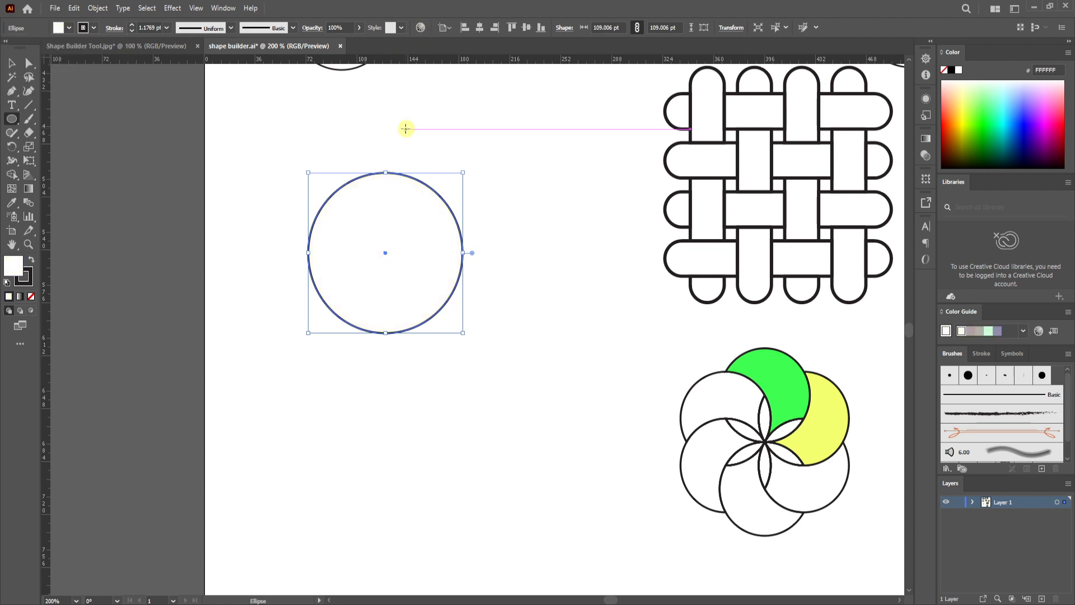
# Create a scaled-down copy of the circle, about 32 pt in diameter, centred on the large circle's bottom anchor point.
pyautogui.click(10, 64)
pyautogui.moveTo(478, 139); pyautogui.dragTo(410, 237)
pyautogui.press('v')
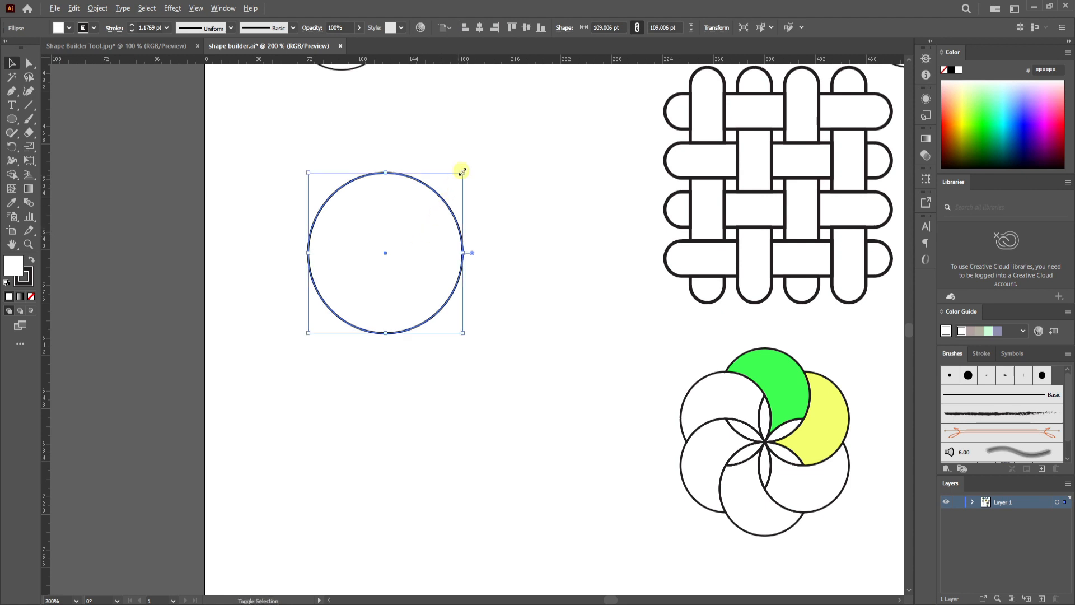
pyautogui.moveTo(462, 172)
pyautogui.mouseDown()
pyautogui.moveTo(417, 229)
pyautogui.moveTo(382, 332)
pyautogui.mouseUp()
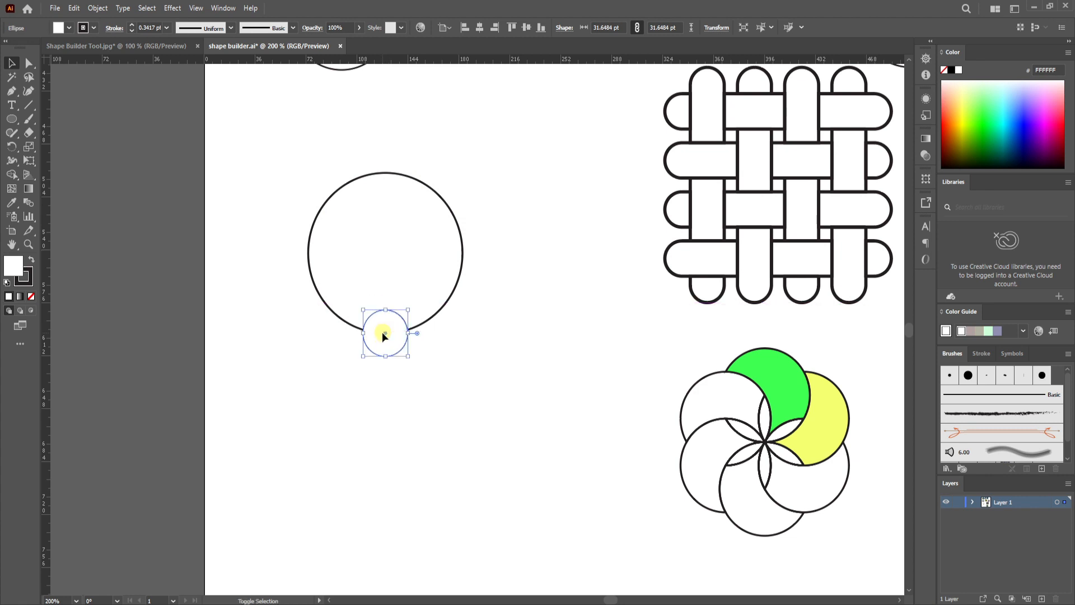
# Copy the large circle's stroke and fill onto the small circle with the Eyedropper tool.
pyautogui.click(13, 205)
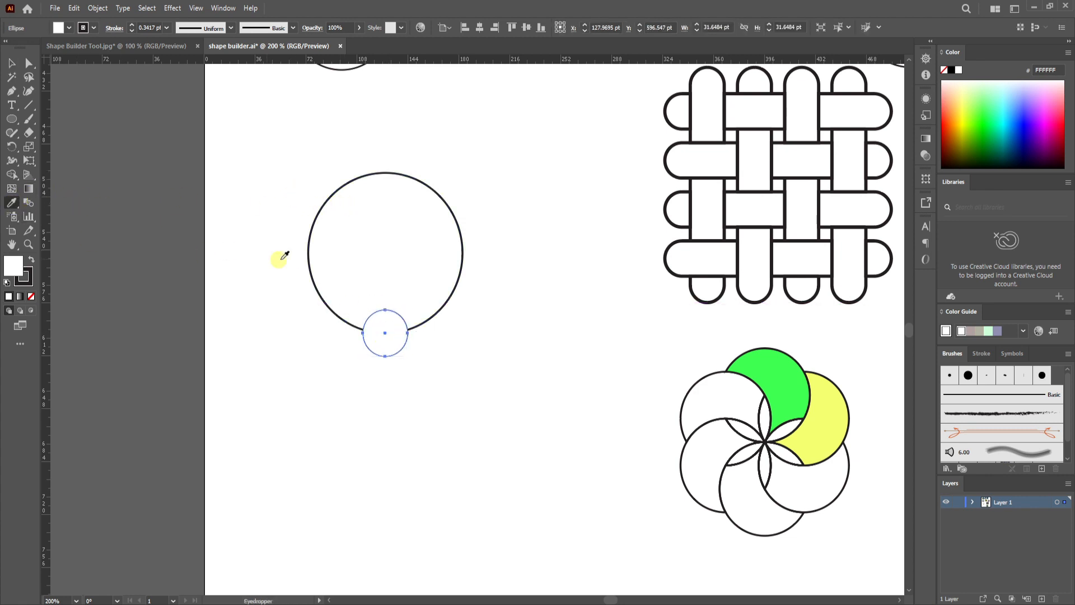
pyautogui.click(392, 171)
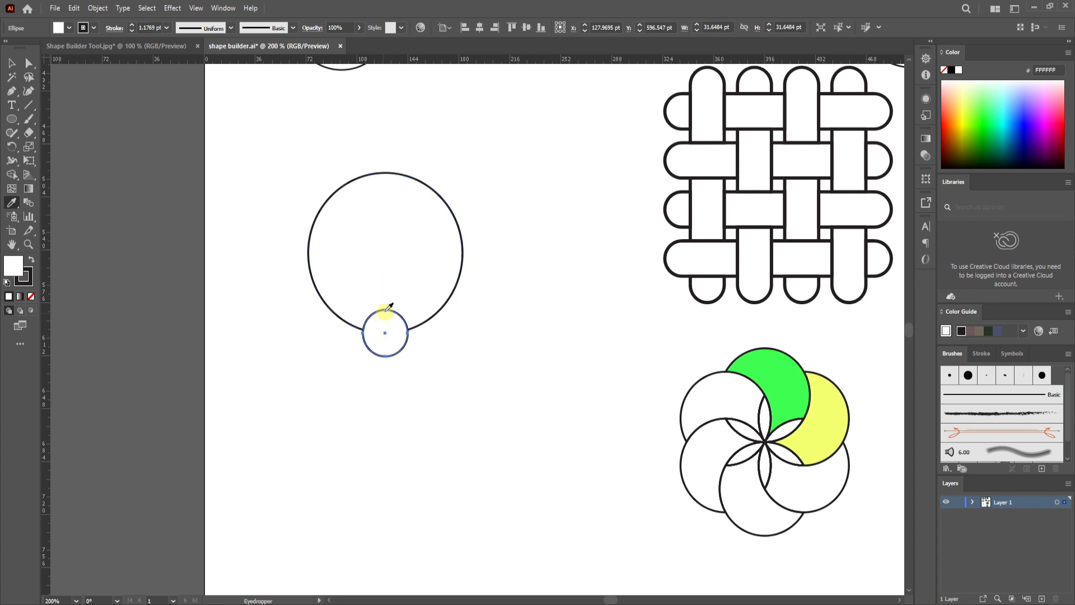
pyautogui.click(12, 62)
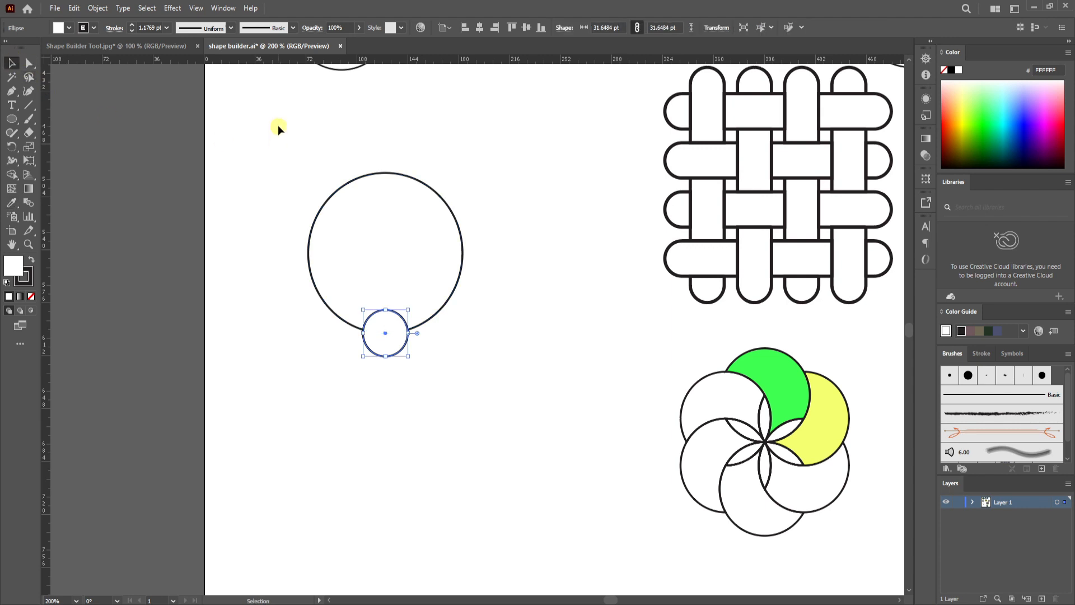
# Enlarge the small circle proportionally about its centre to roughly 1.4 times its size and deselect it.
pyautogui.click(330, 143)
pyautogui.click(431, 235)
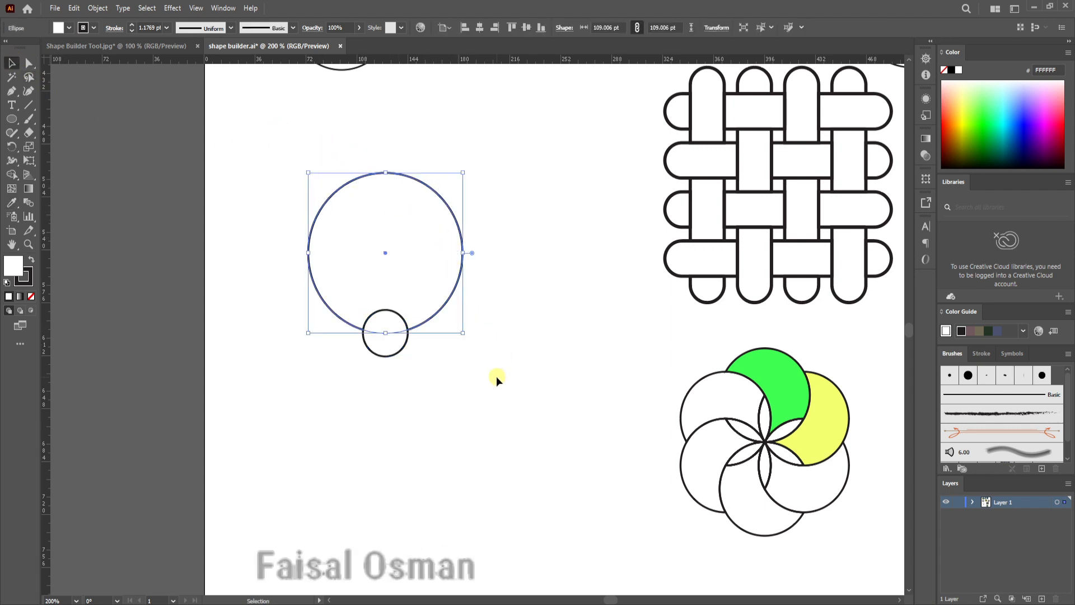
pyautogui.click(399, 357)
pyautogui.click(397, 351)
pyautogui.moveTo(409, 359); pyautogui.dragTo(419, 364)
pyautogui.click(470, 331)
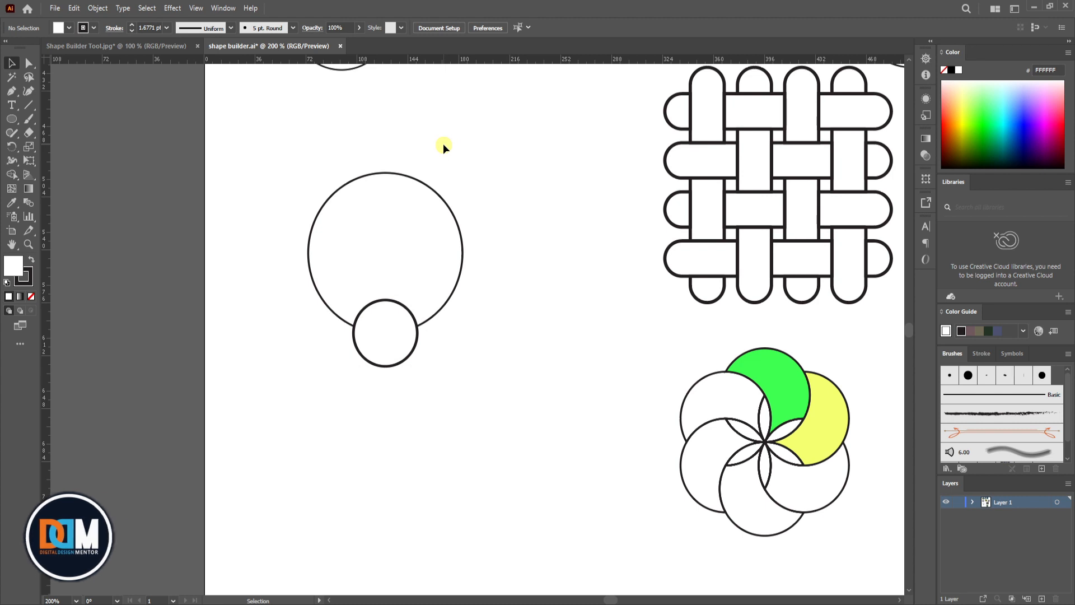
# Match the large circle's stroke to that of the small circle with the Eyedropper tool.
pyautogui.click(397, 190)
pyautogui.click(12, 203)
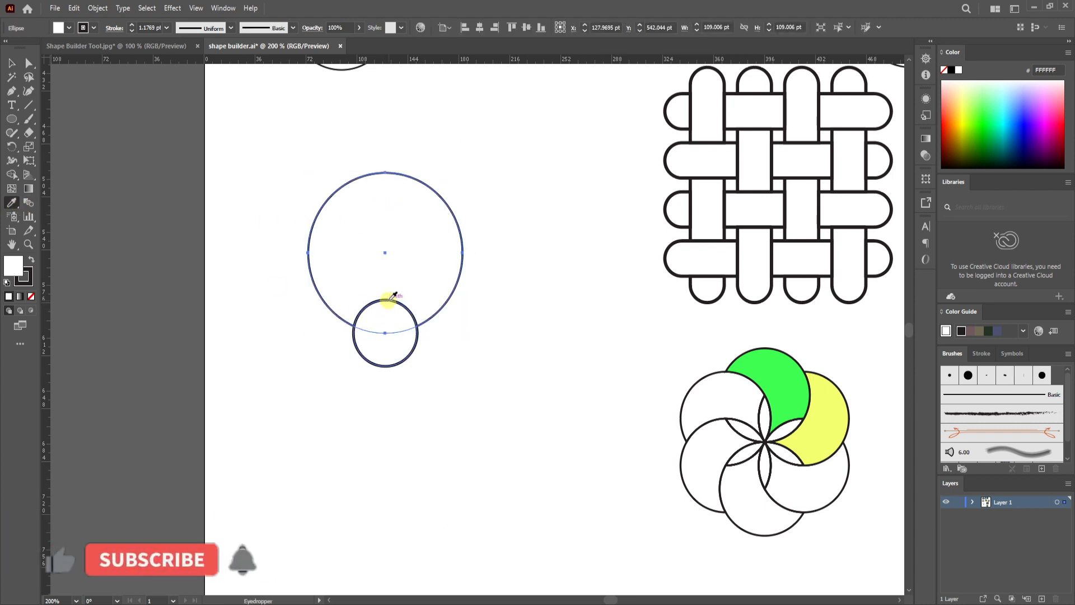
pyautogui.click(389, 299)
pyautogui.click(11, 63)
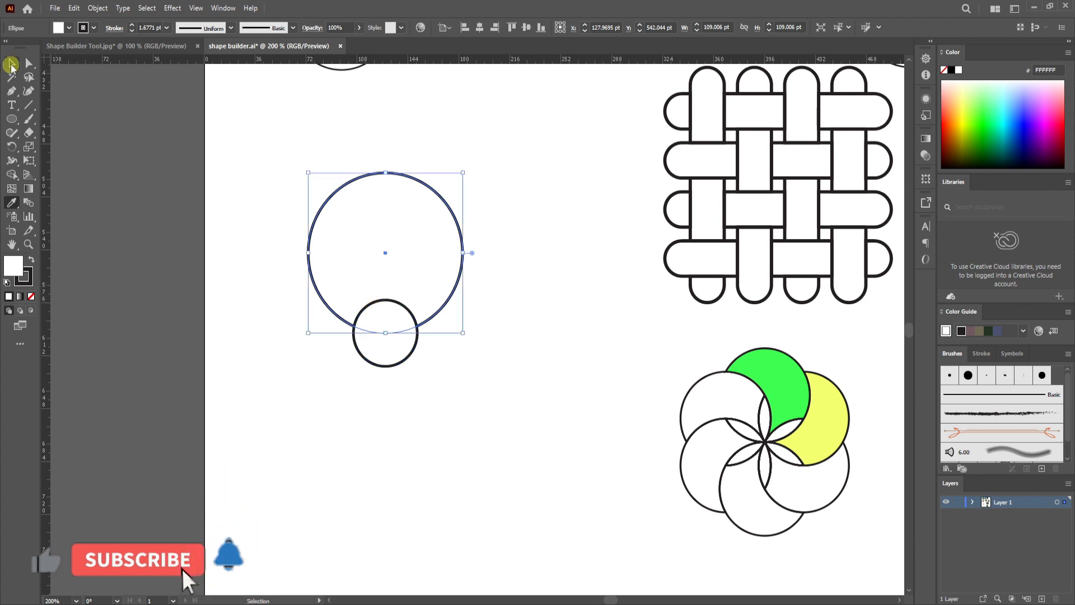
# Create copies of the large circle rotated by 60° around the small circle's centre until six large circles form a flower.
pyautogui.click(276, 144)
pyautogui.moveTo(304, 145); pyautogui.dragTo(491, 252)
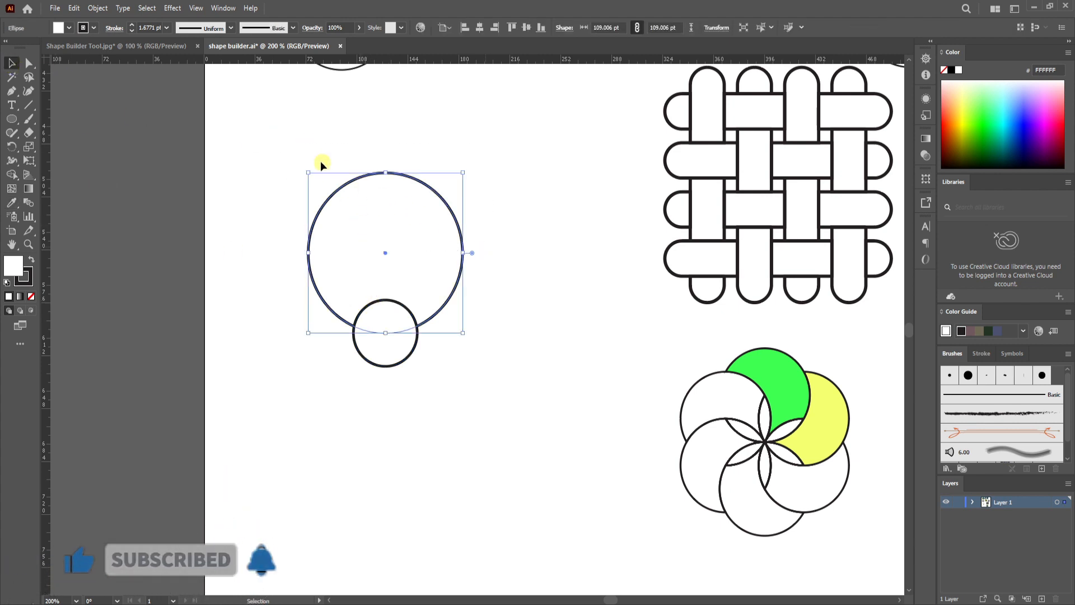
pyautogui.click(12, 148)
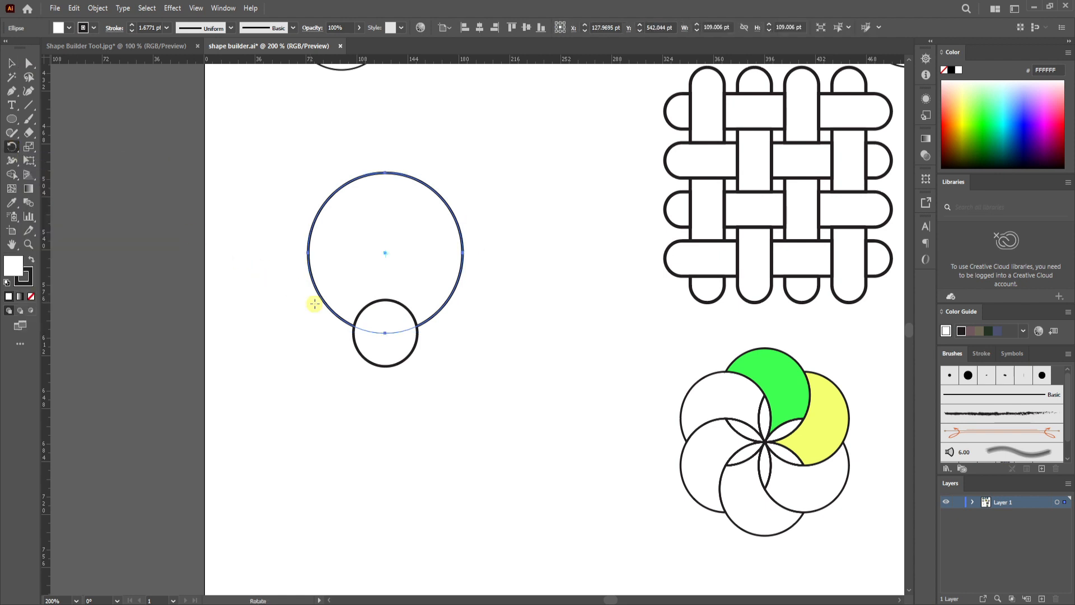
pyautogui.keyDown('alt'); pyautogui.click(385, 332); pyautogui.keyUp('alt')
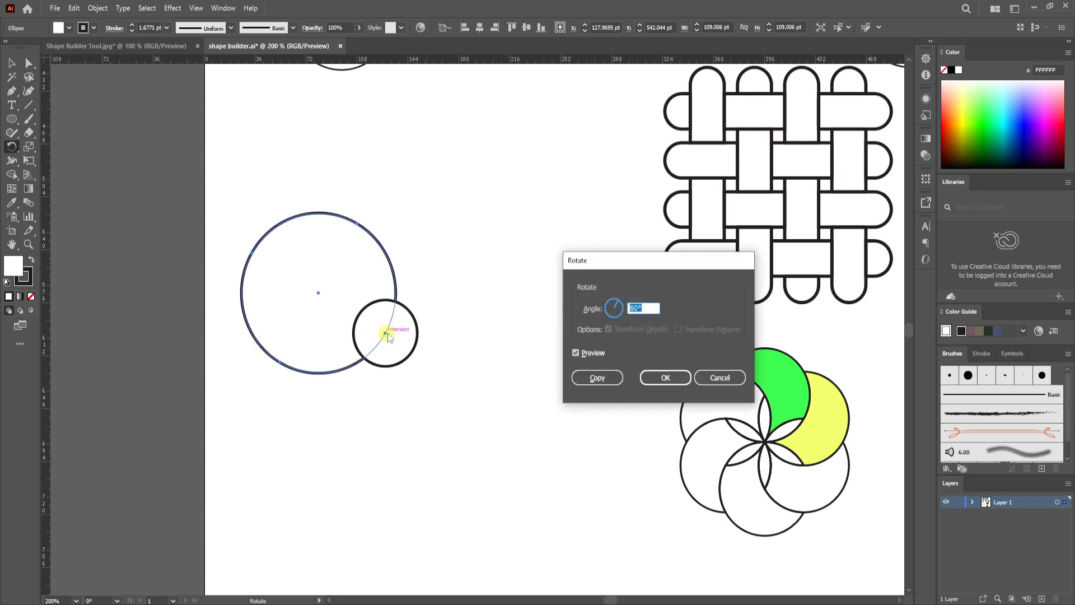
pyautogui.click(611, 377)
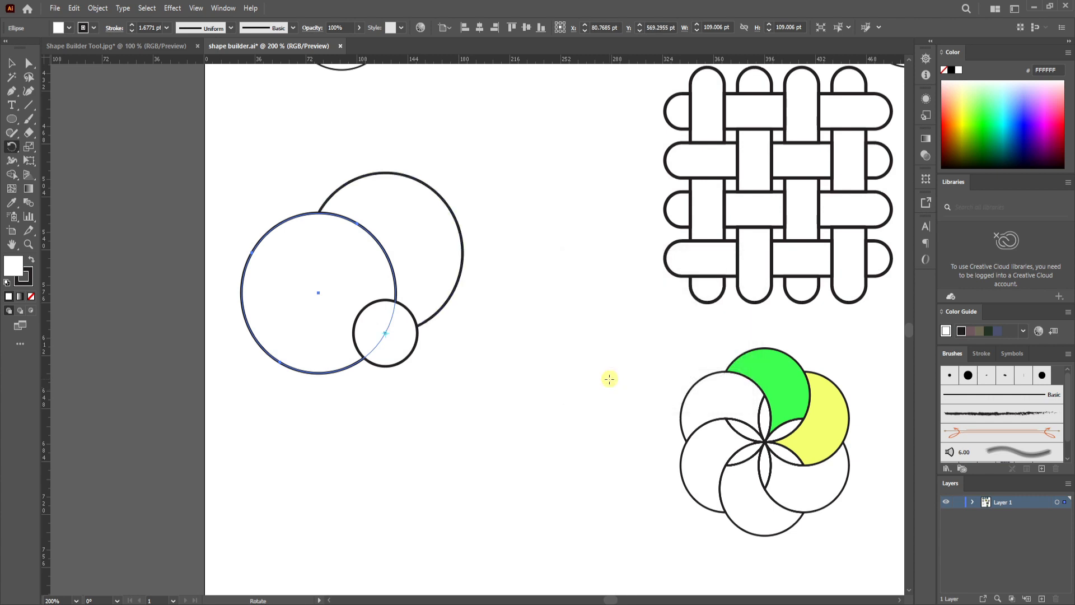
pyautogui.hotkey('ctrl', 'd')
pyautogui.hotkey('ctrl', 'd')
pyautogui.hotkey('ctrl', 'd')
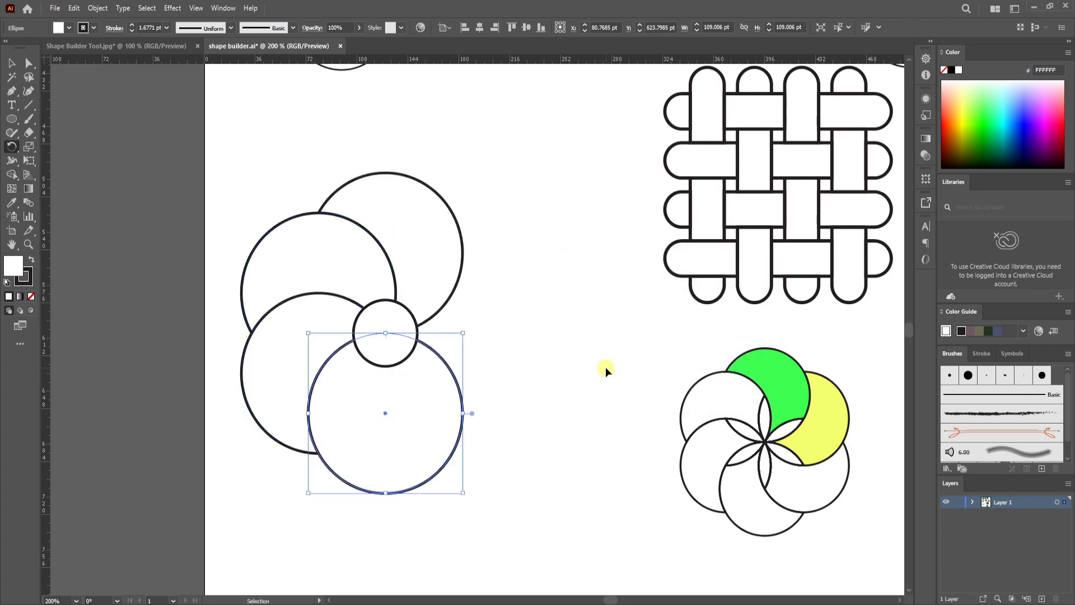
pyautogui.hotkey('ctrl', 'd')
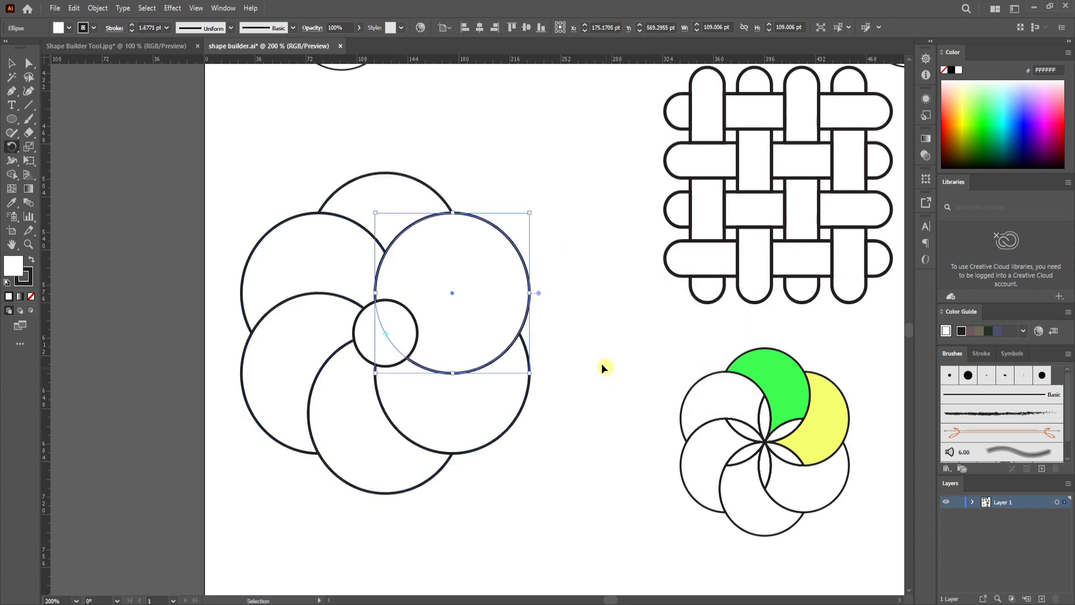
# Try to merge the narrow overlaps between the large circles with their slices inside the small circle using the Shape Builder tool.
pyautogui.click(11, 63)
pyautogui.moveTo(217, 152); pyautogui.dragTo(572, 508)
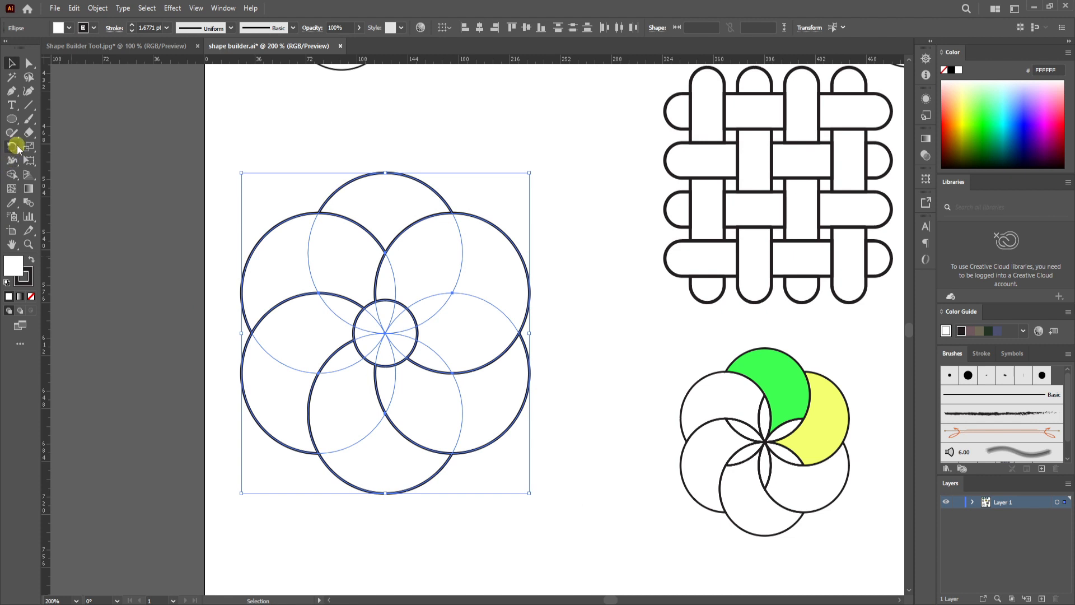
pyautogui.click(12, 174)
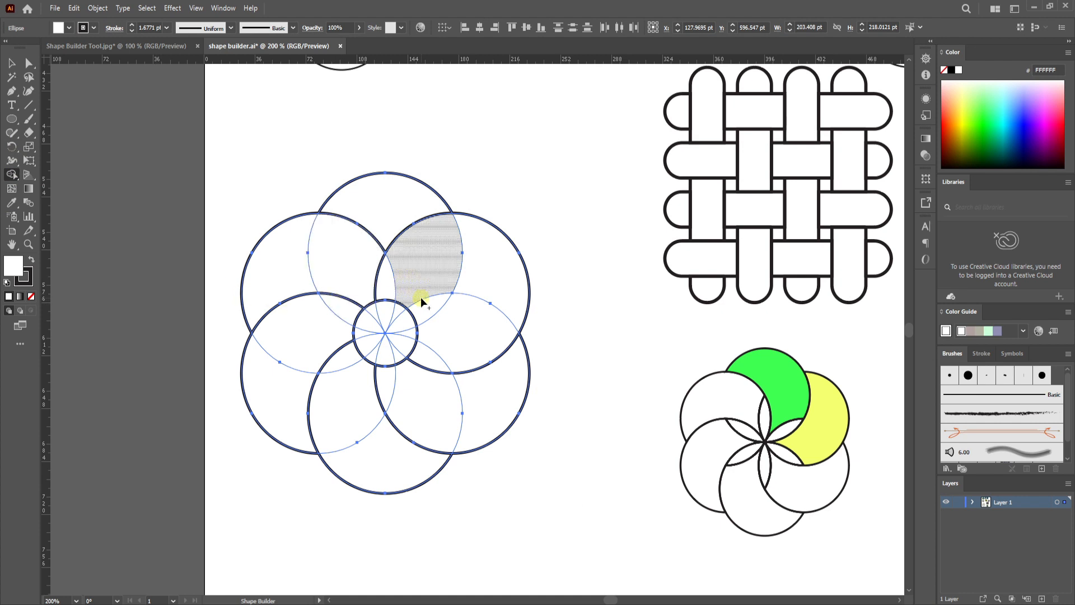
pyautogui.click(386, 318)
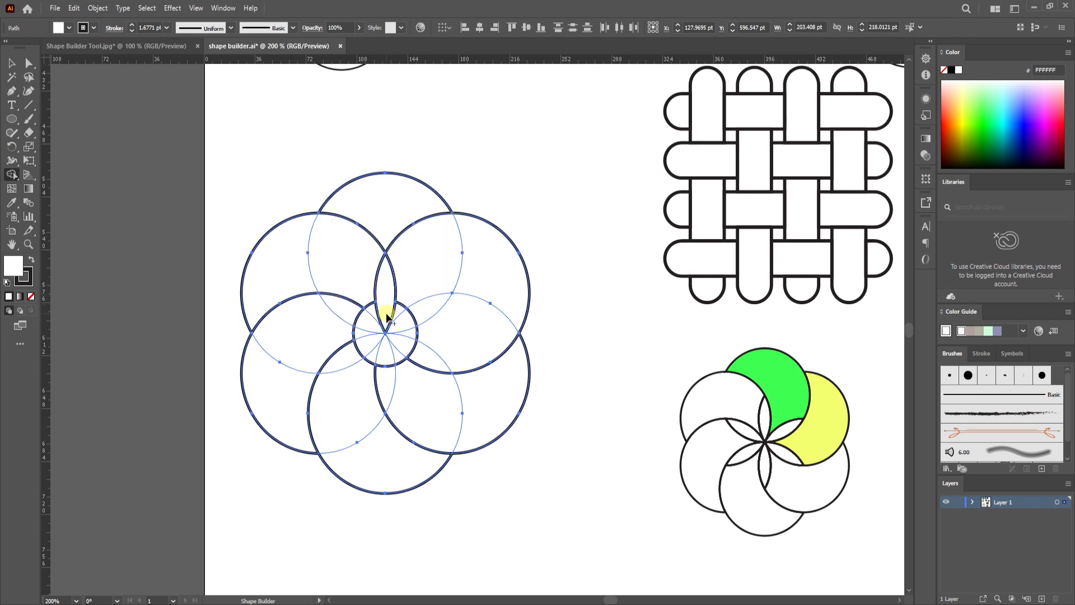
pyautogui.moveTo(347, 311); pyautogui.dragTo(368, 326)
pyautogui.moveTo(346, 360)
pyautogui.mouseDown()
pyautogui.moveTo(363, 343)
pyautogui.moveTo(377, 371)
pyautogui.mouseUp()
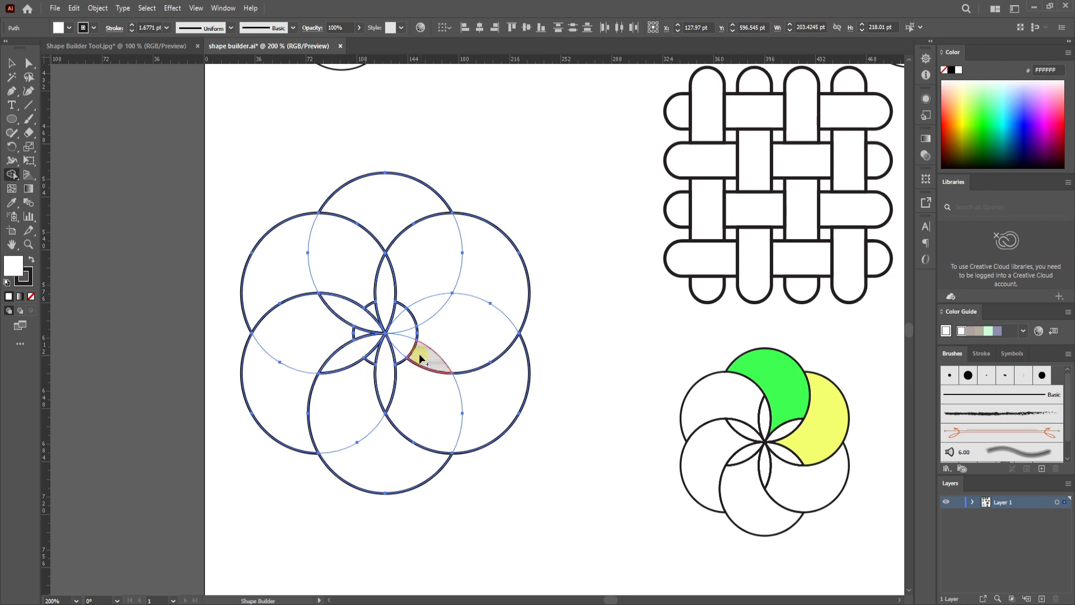
pyautogui.moveTo(423, 311); pyautogui.dragTo(401, 326)
pyautogui.keyDown('ctrl'); pyautogui.click(558, 210); pyautogui.keyUp('ctrl')
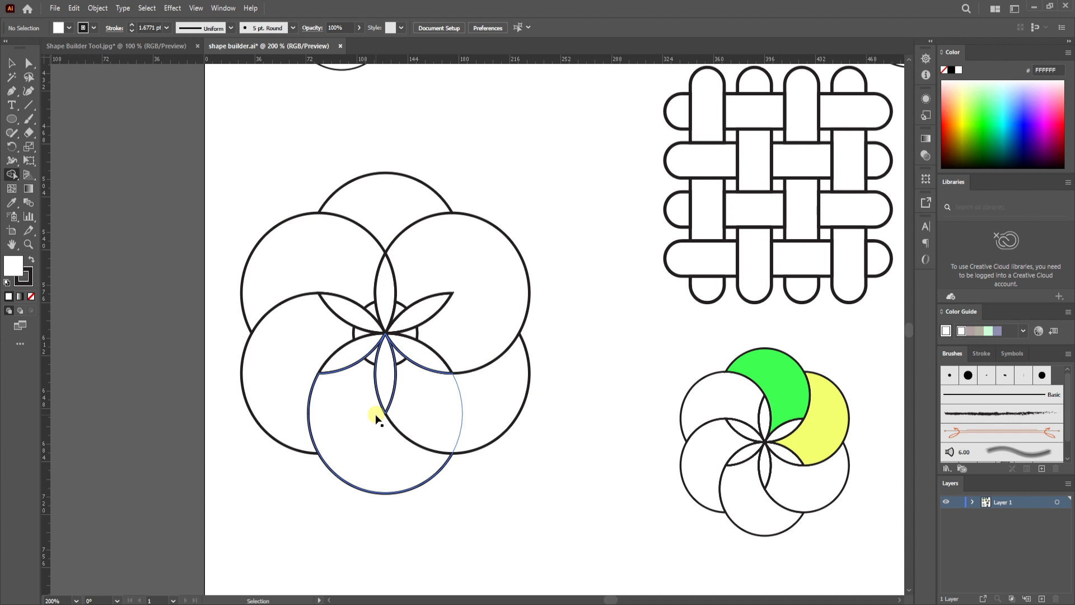
pyautogui.keyDown('ctrl'); pyautogui.click(499, 325); pyautogui.keyUp('ctrl')
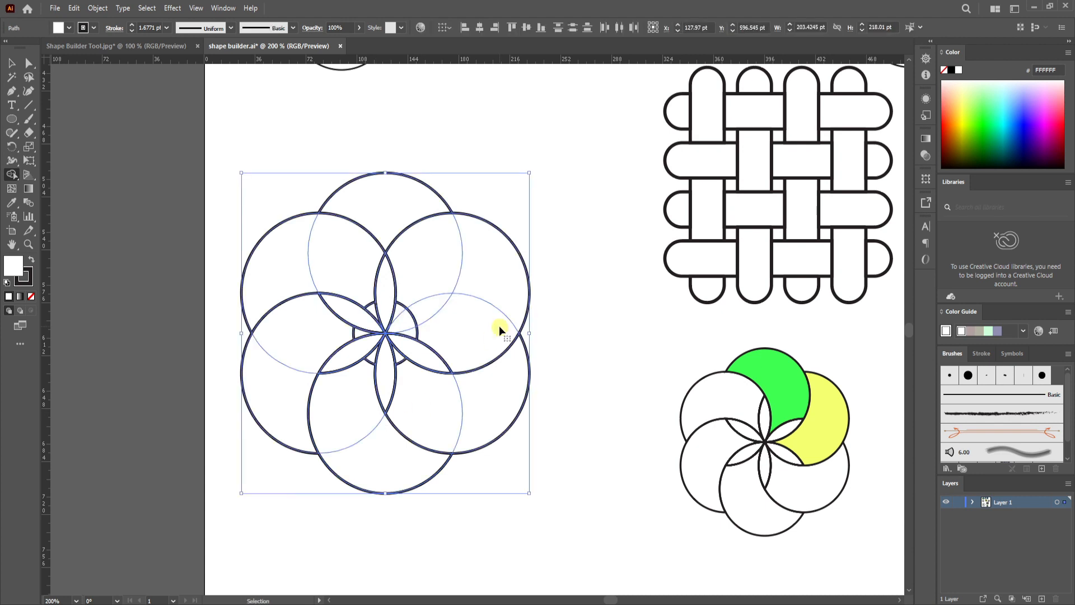
# Undo the Shape Builder merges at the flower's centre.
pyautogui.hotkey('ctrl', 'z')
pyautogui.hotkey('ctrl', 'z')
pyautogui.hotkey('ctrl', 'z')
pyautogui.hotkey('ctrl', 'z')
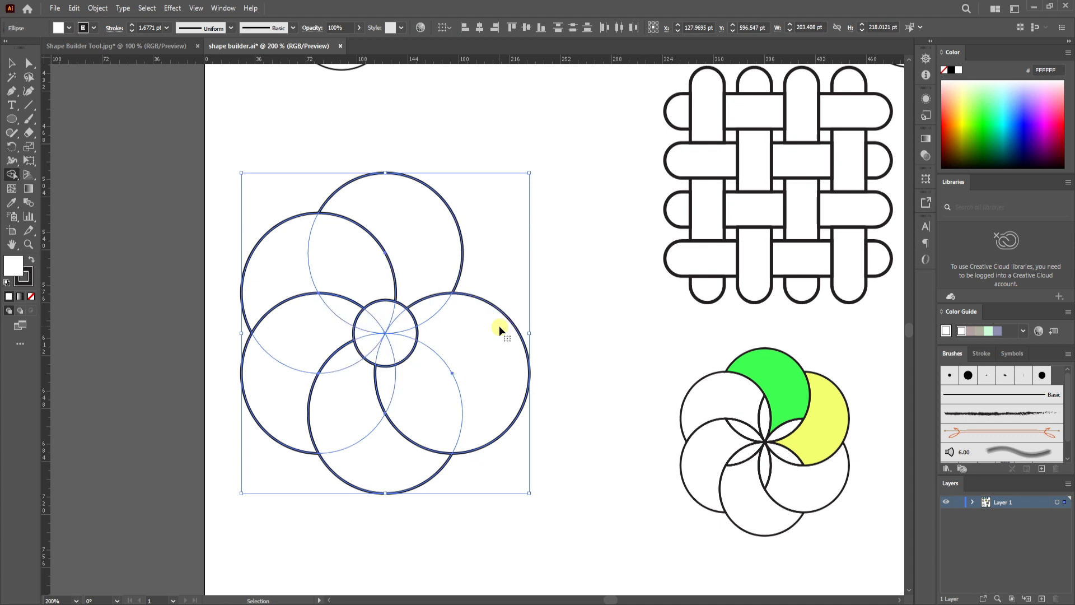
pyautogui.hotkey('ctrl', 'z')
# Select all seven circles and merge every slice inside the small circle into one round centre with the Shape Builder tool.
pyautogui.click(11, 64)
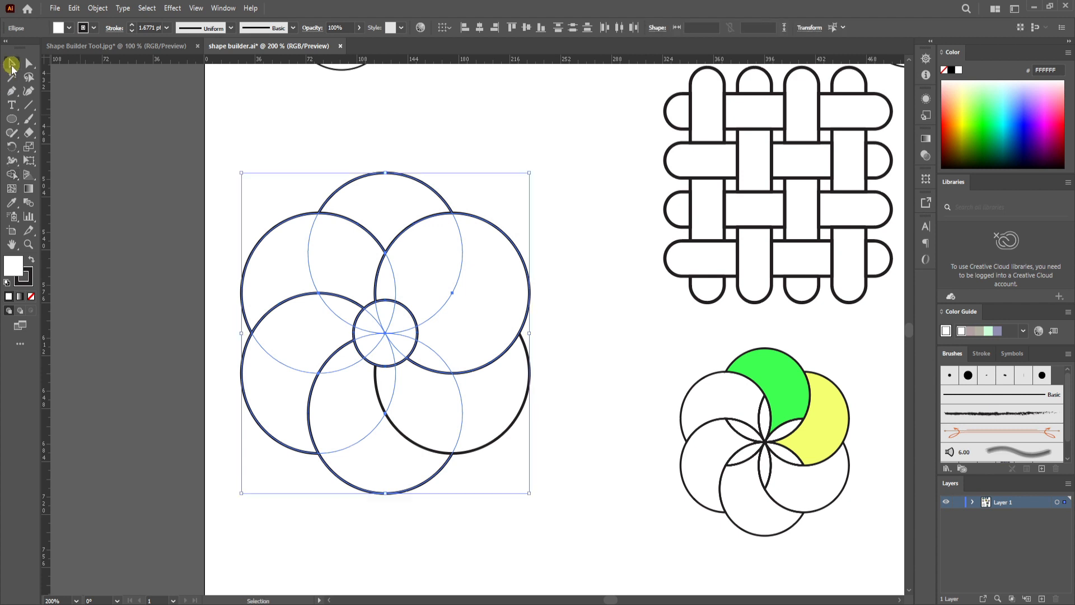
pyautogui.moveTo(196, 168); pyautogui.dragTo(576, 542)
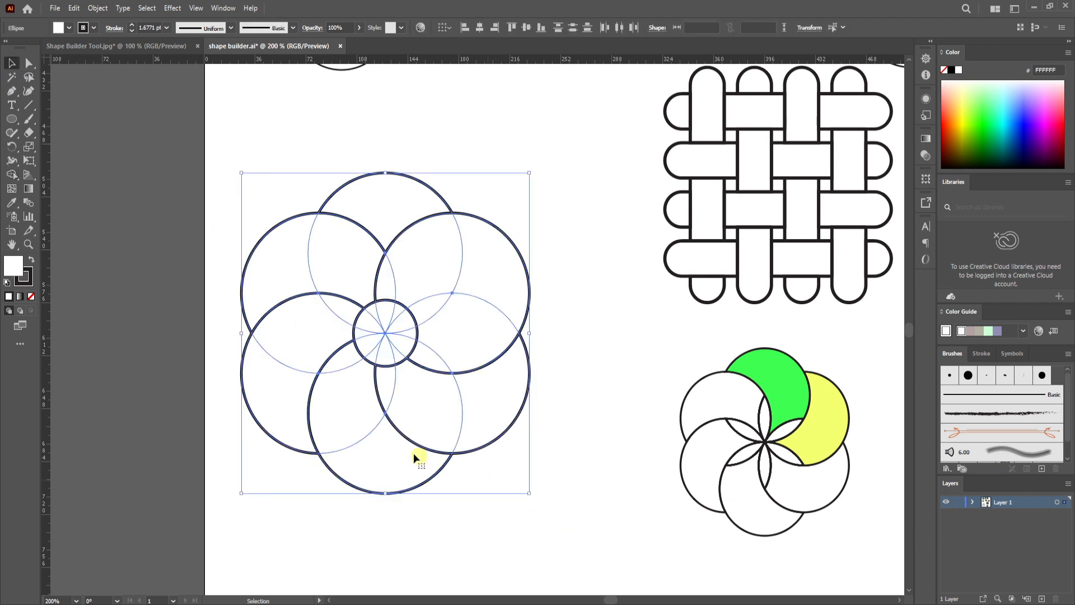
pyautogui.click(11, 174)
pyautogui.moveTo(385, 356)
pyautogui.mouseDown()
pyautogui.moveTo(404, 345)
pyautogui.moveTo(394, 317)
pyautogui.mouseUp()
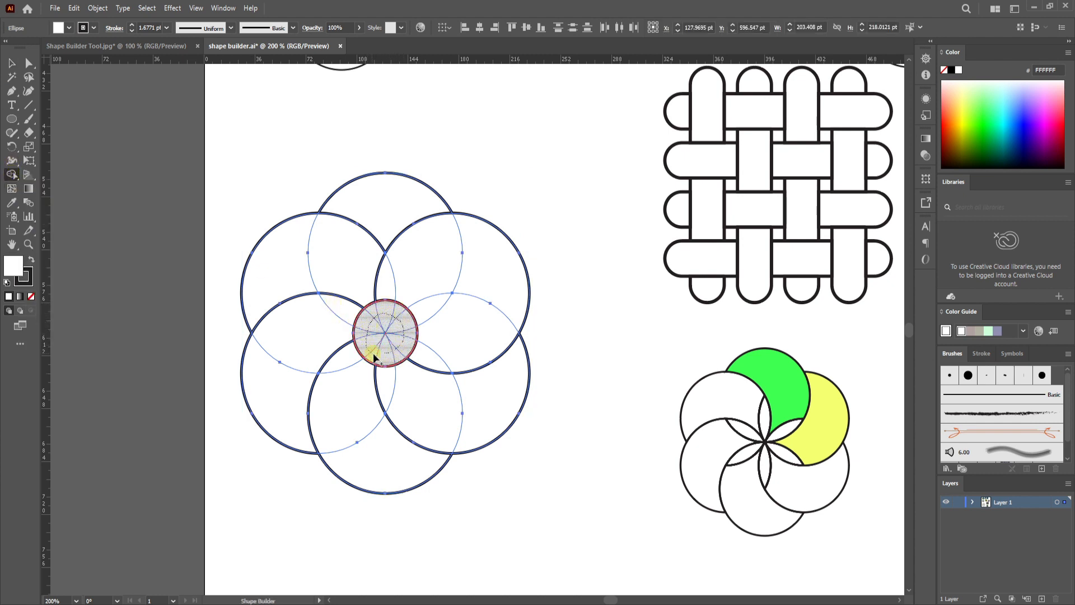
pyautogui.moveTo(386, 355); pyautogui.dragTo(392, 361)
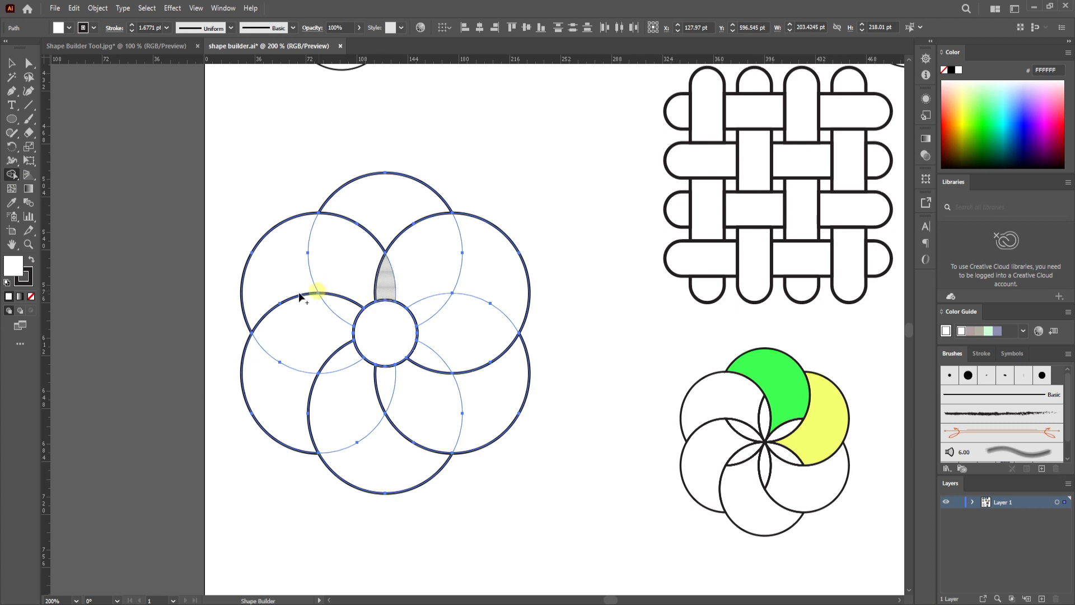
# Merge the pieces of each large circle around the round centre into six overlapping swirl petals with the Shape Builder tool.
pyautogui.moveTo(262, 408); pyautogui.dragTo(322, 414)
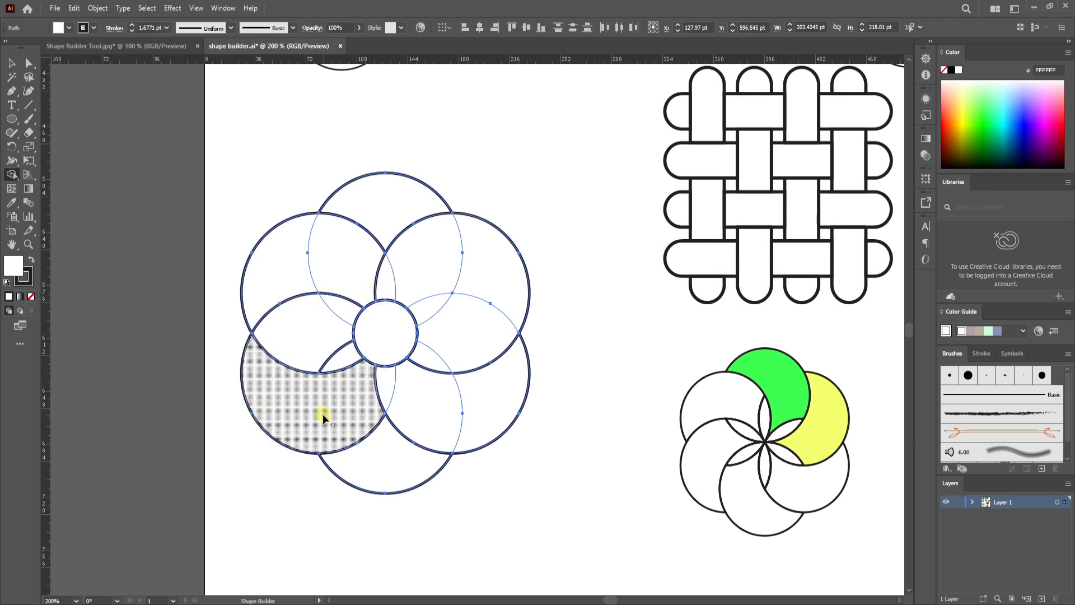
pyautogui.moveTo(396, 459); pyautogui.dragTo(421, 421)
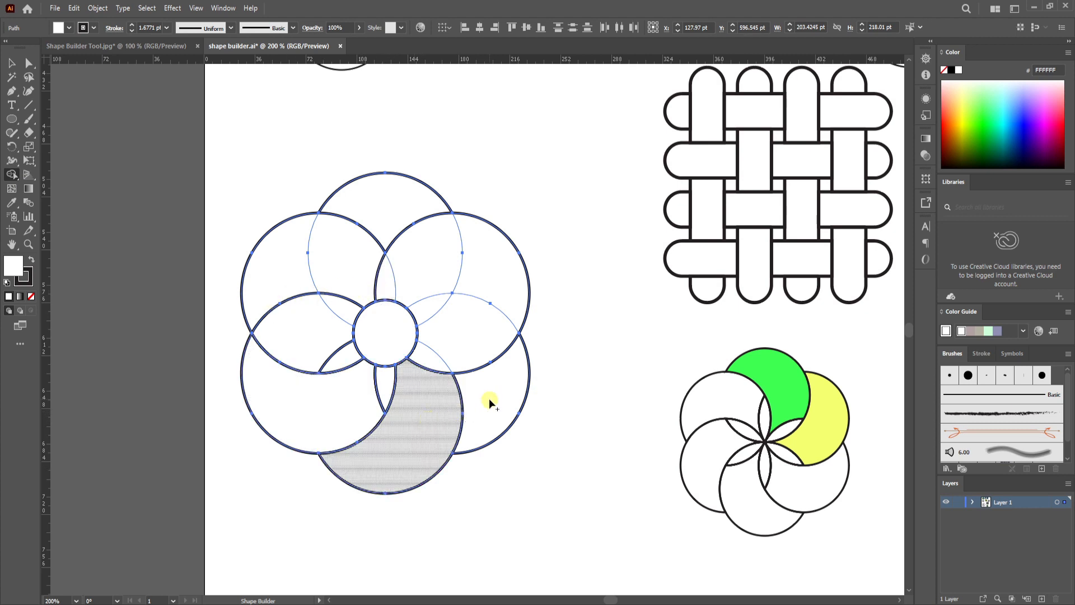
pyautogui.moveTo(489, 398); pyautogui.dragTo(487, 338)
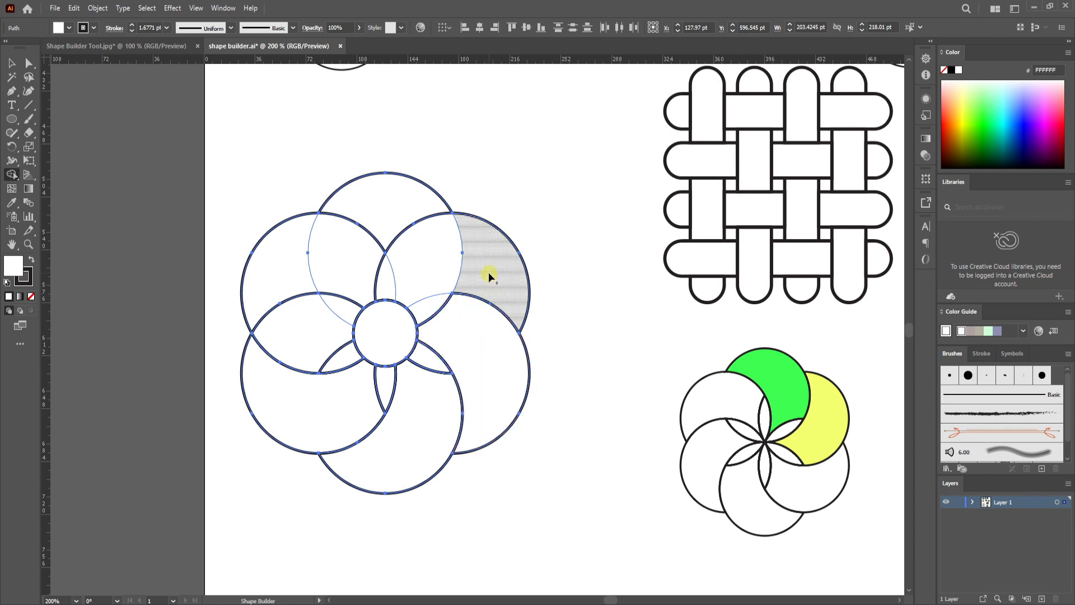
pyautogui.moveTo(491, 276)
pyautogui.mouseDown()
pyautogui.moveTo(446, 244)
pyautogui.moveTo(360, 225)
pyautogui.moveTo(295, 293)
pyautogui.moveTo(295, 326)
pyautogui.mouseUp()
pyautogui.press('v')
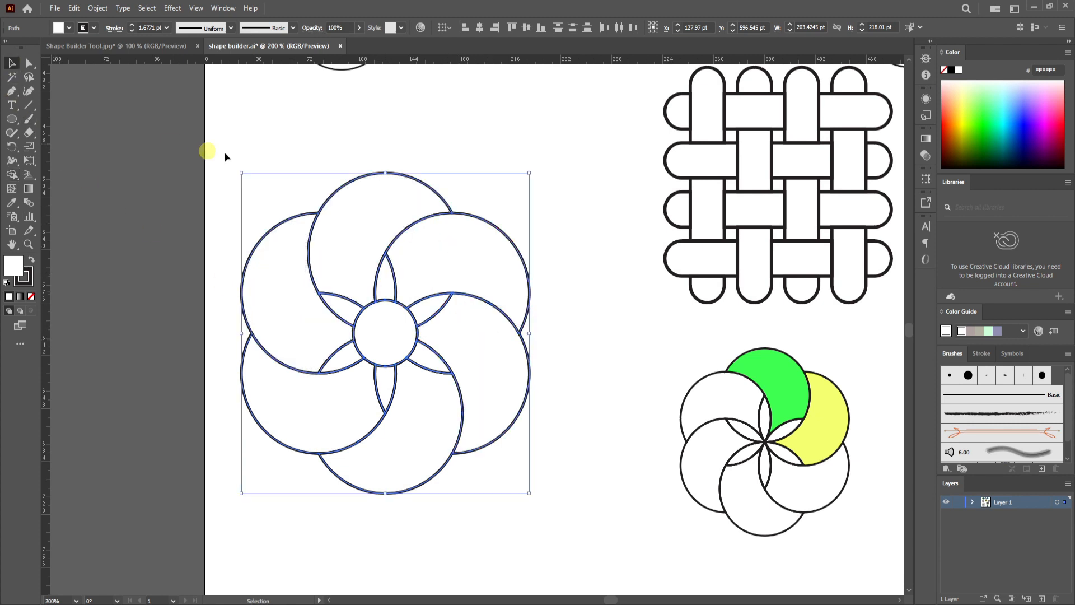
# Examine the merged swirl flower with its round centre alongside the finished sample flowers above it.
pyautogui.moveTo(196, 168); pyautogui.dragTo(481, 437)
pyautogui.scroll(-5, 481, 437)
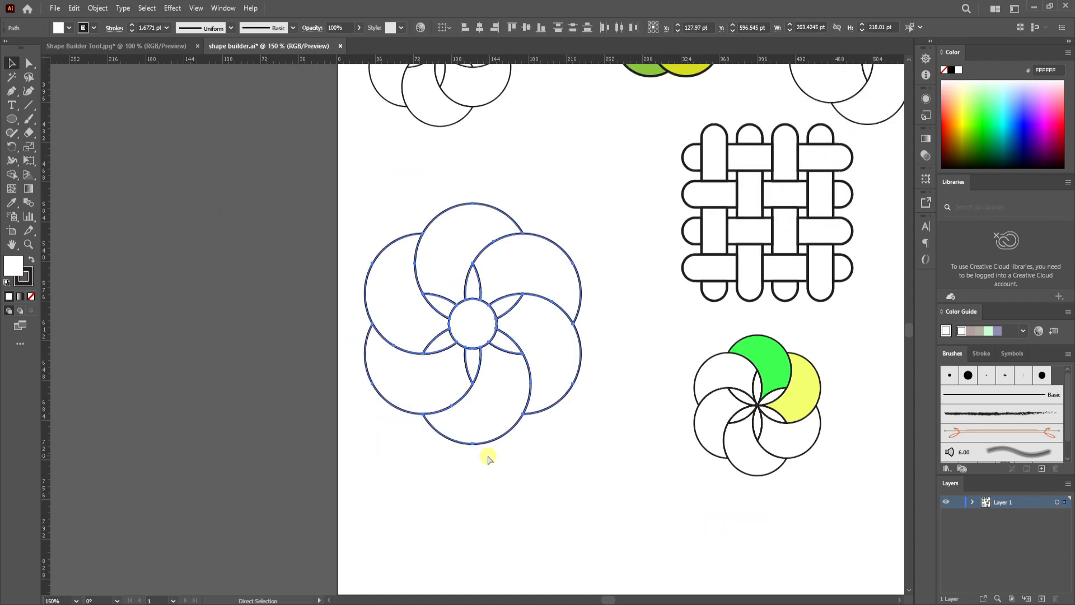
pyautogui.scroll(1, 403, 208)
pyautogui.moveTo(538, 397); pyautogui.dragTo(406, 224)
pyautogui.moveTo(414, 269); pyautogui.dragTo(421, 290)
pyautogui.moveTo(400, 201); pyautogui.dragTo(409, 246)
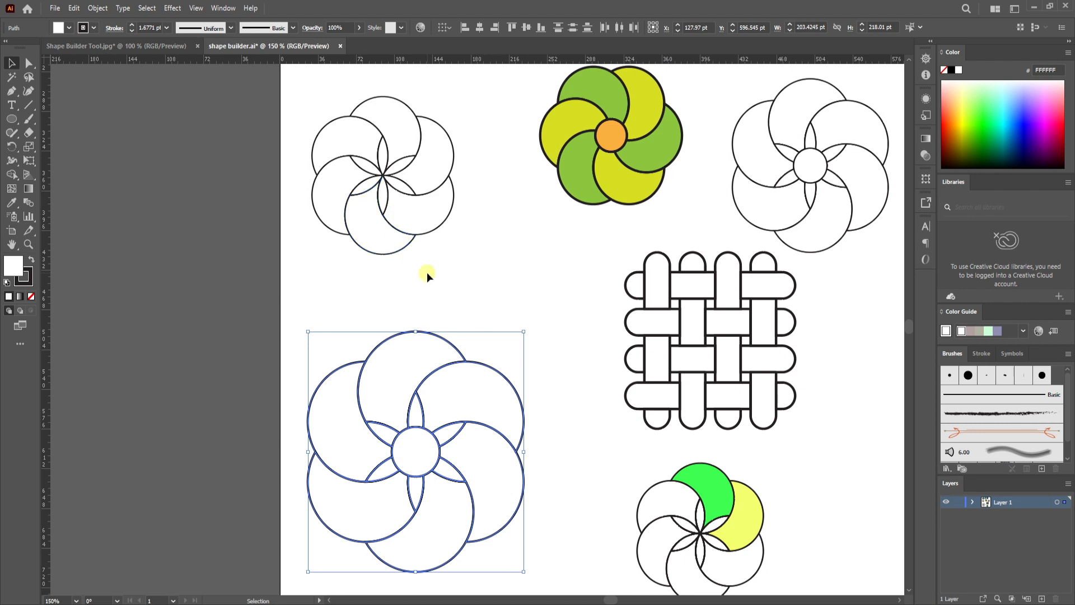
pyautogui.press('a')
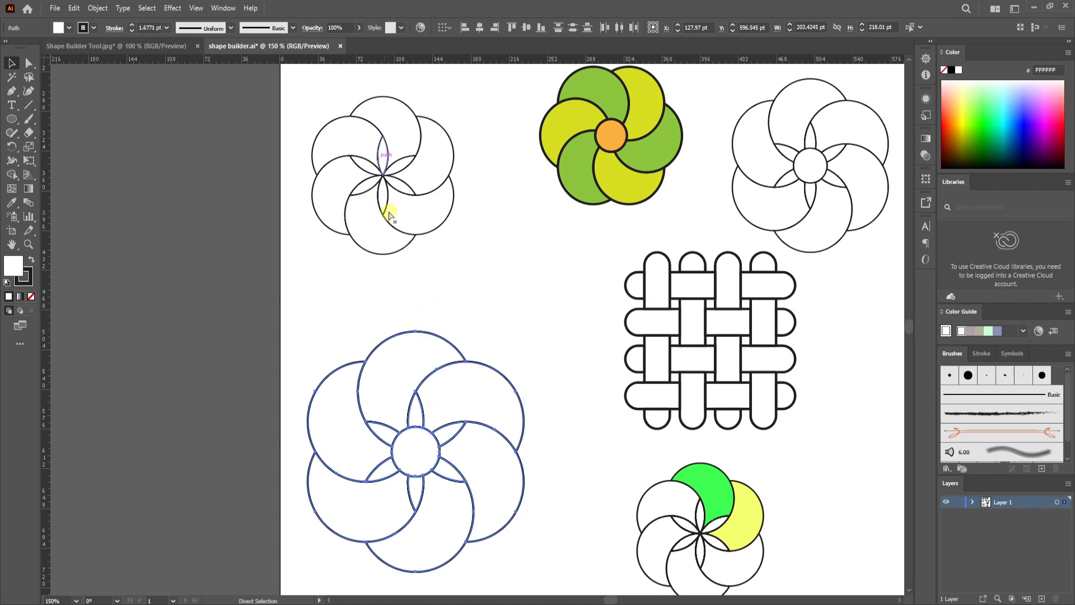
pyautogui.keyDown('ctrl'); pyautogui.click(428, 235); pyautogui.keyUp('ctrl')
pyautogui.moveTo(447, 358); pyautogui.dragTo(433, 308)
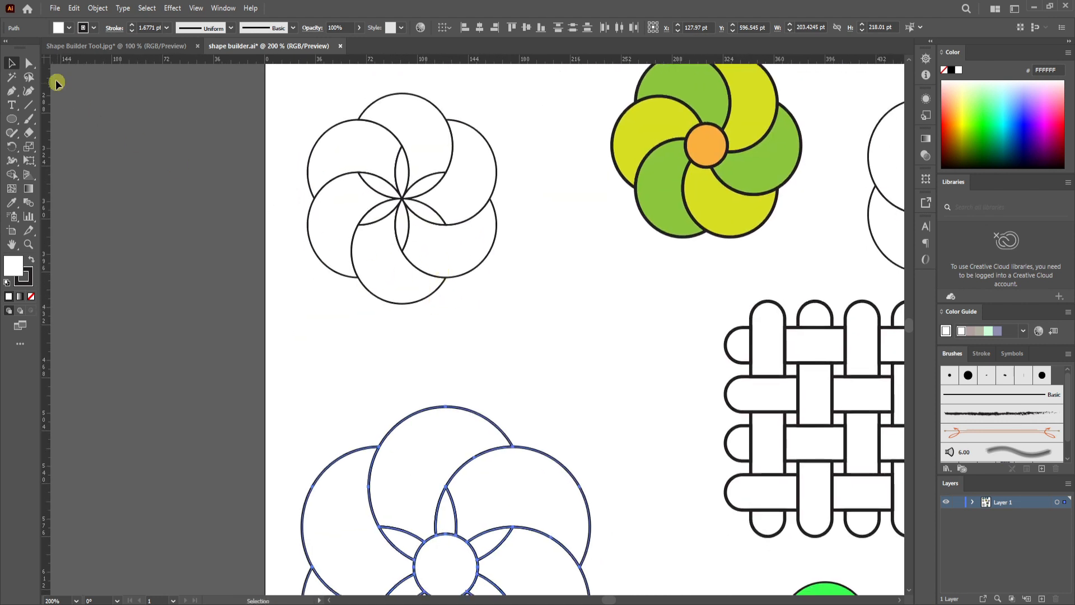
pyautogui.click(12, 63)
pyautogui.moveTo(239, 232); pyautogui.dragTo(240, 230)
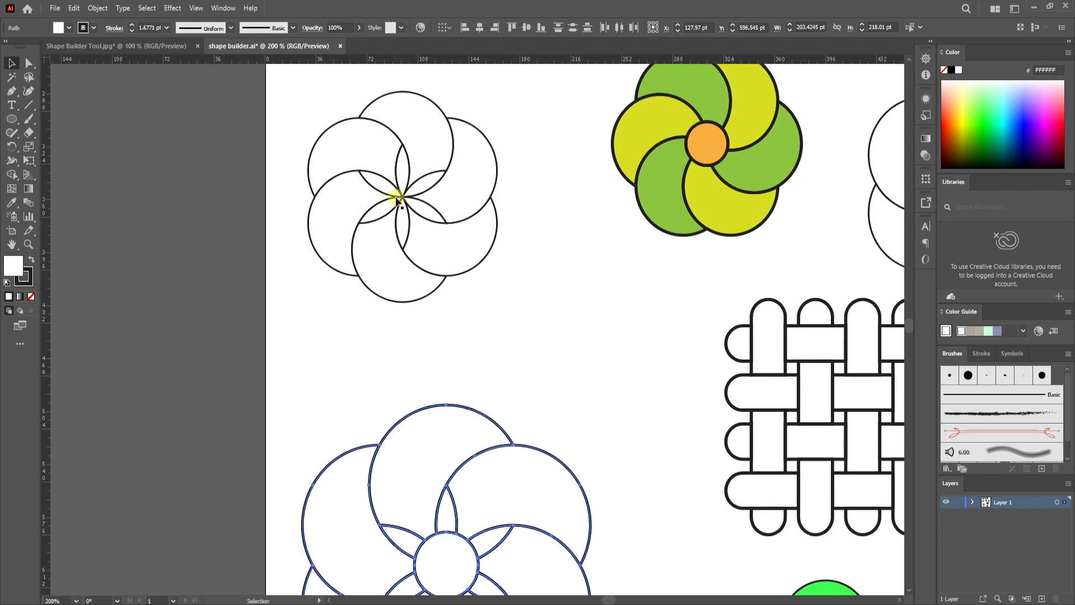
pyautogui.moveTo(413, 311); pyautogui.dragTo(329, 163)
pyautogui.moveTo(392, 324); pyautogui.dragTo(391, 427)
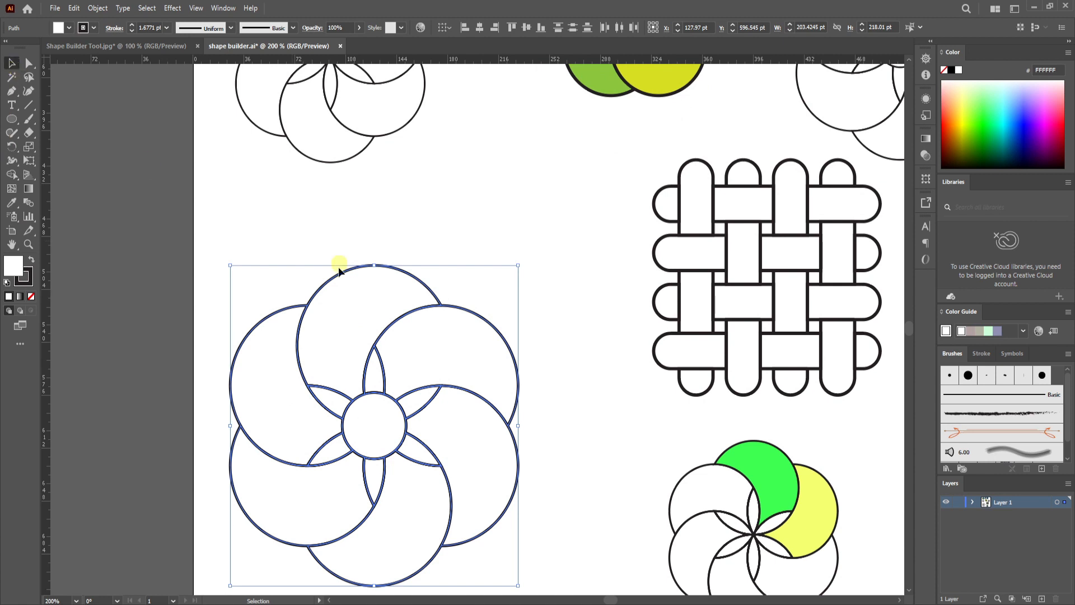
# Scale the new round-centred flower down to about 110 by 117 pt and move it off the artboard's left edge.
pyautogui.moveTo(519, 586); pyautogui.dragTo(192, 168)
pyautogui.scroll(3, 432, 377)
pyautogui.hscroll(-2, 432, 377)
pyautogui.scroll(-3, 396, 318)
pyautogui.hscroll(2, 396, 318)
pyautogui.moveTo(390, 314); pyautogui.dragTo(331, 540)
# Draw a circle about 91 pt in diameter in the empty area beside the woven pattern as the yin-yang outline.
pyautogui.moveTo(430, 273); pyautogui.dragTo(417, 412)
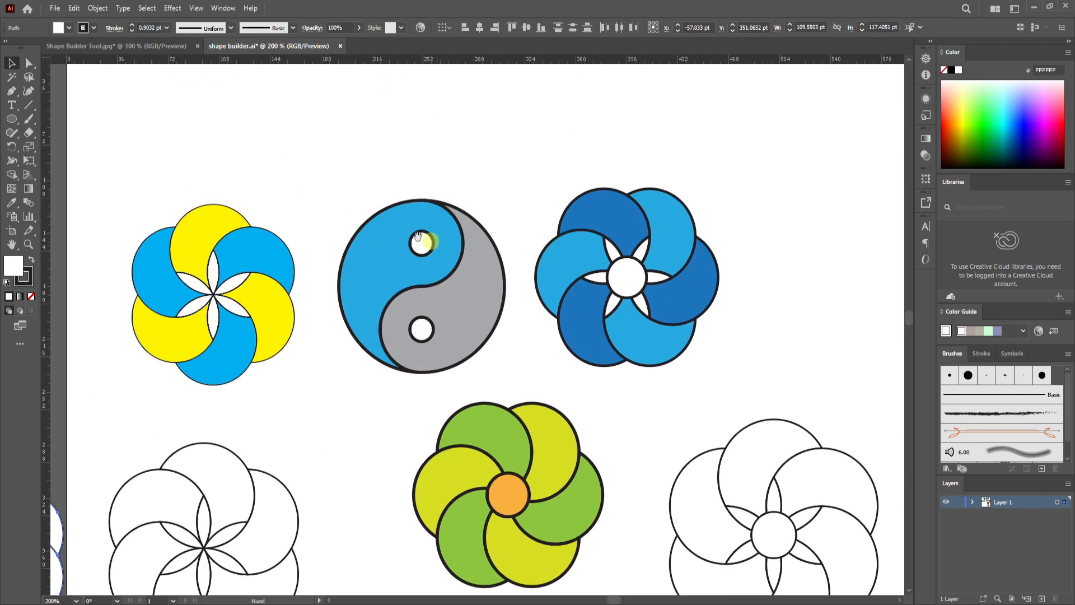
pyautogui.moveTo(408, 536); pyautogui.dragTo(517, 67)
pyautogui.click(11, 119)
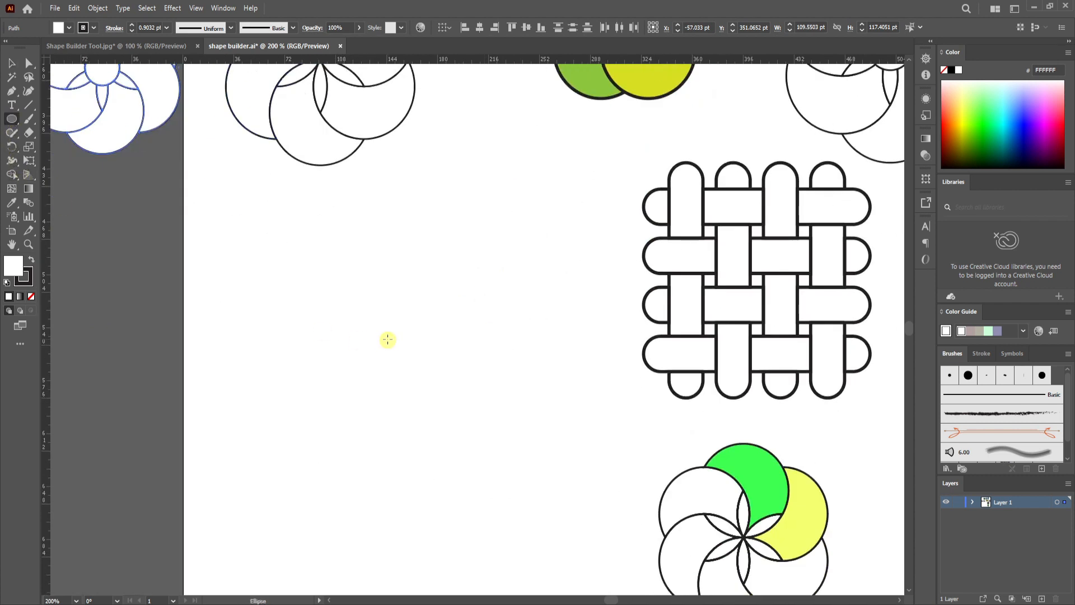
pyautogui.moveTo(388, 338); pyautogui.dragTo(428, 404)
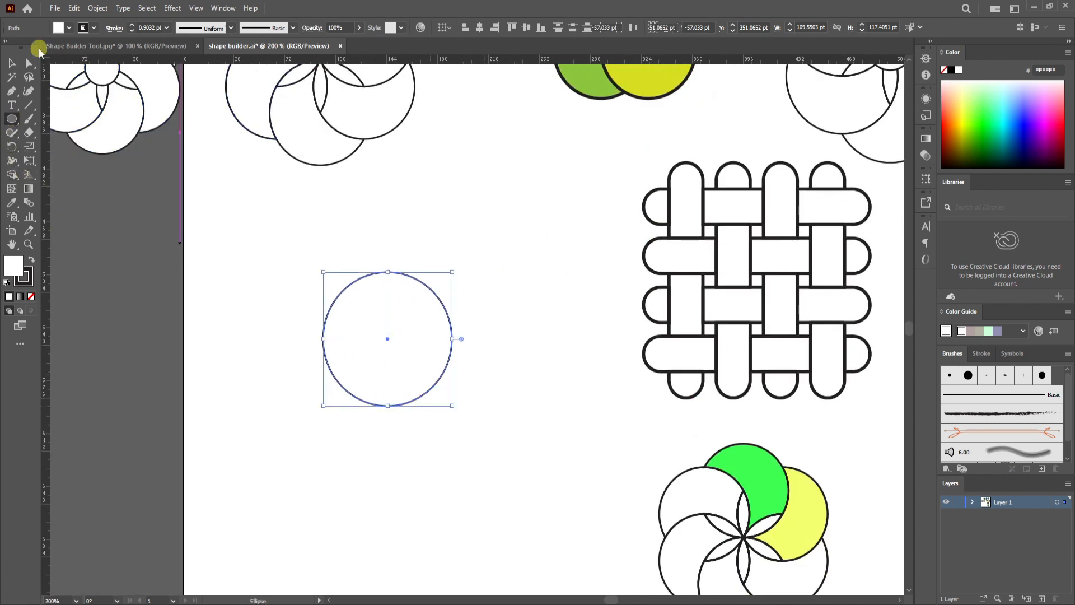
# Create a copy of the circle scaled to half size, about 45.5 pt, touching the top inside edge of the original.
pyautogui.click(11, 63)
pyautogui.press('a')
pyautogui.moveTo(281, 224); pyautogui.dragTo(473, 410)
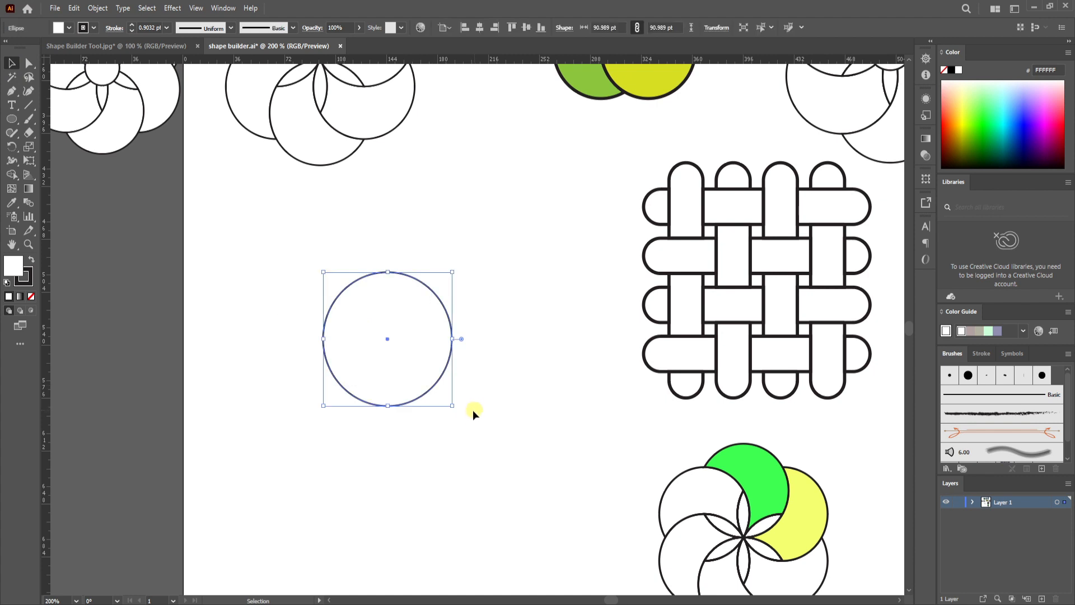
pyautogui.press('v')
pyautogui.moveTo(388, 409); pyautogui.dragTo(388, 339)
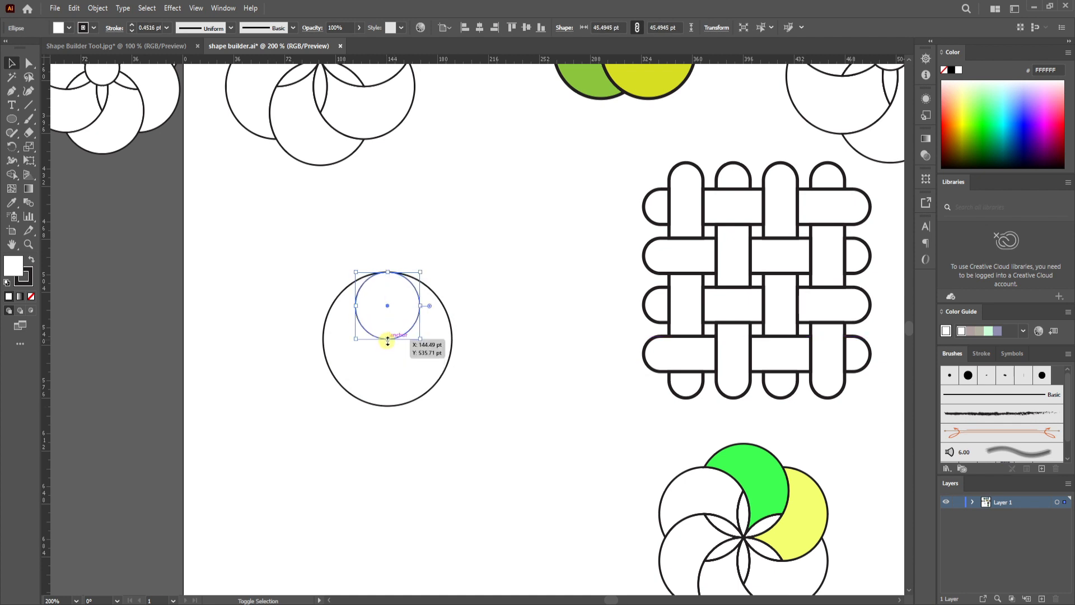
# Match the half-size circle's stroke to the large circle's with the Eyedropper tool.
pyautogui.click(11, 203)
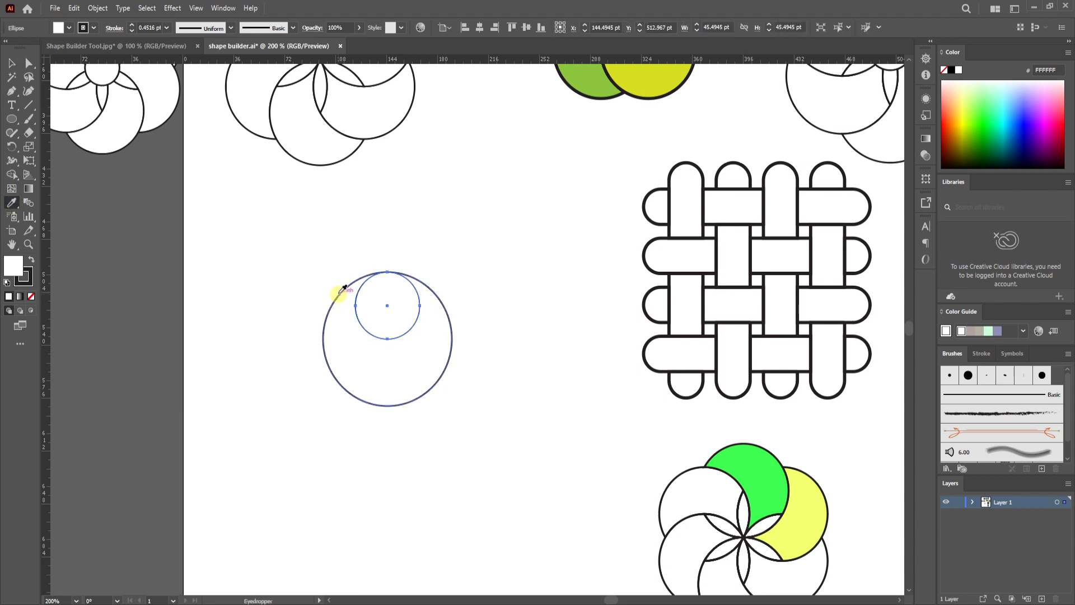
pyautogui.click(340, 293)
pyautogui.click(13, 64)
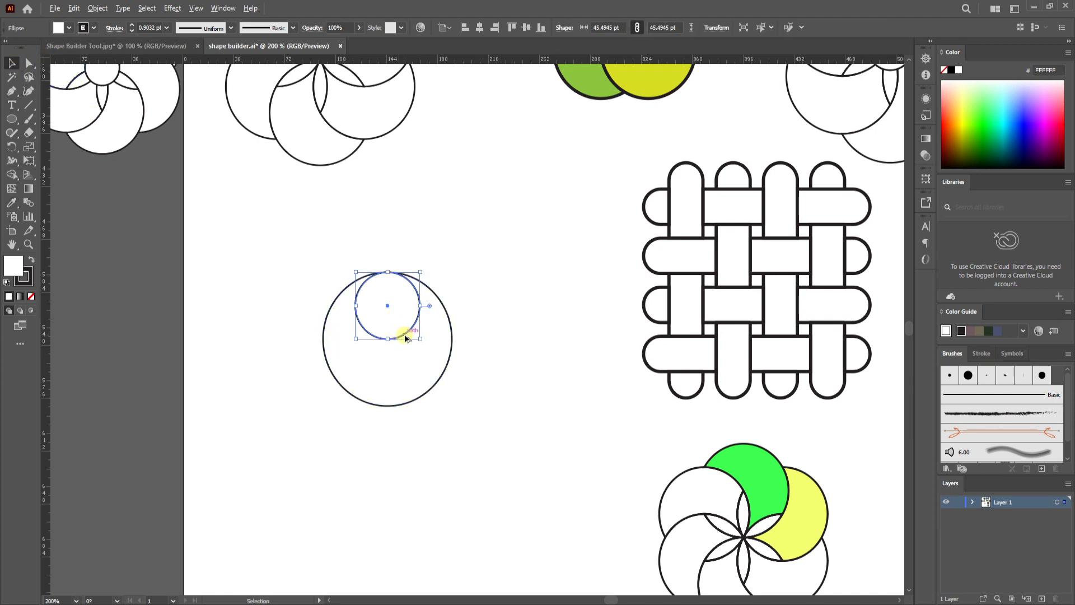
# Place a copy of the half-size circle directly below the first, touching the bottom inside edge of the large circle.
pyautogui.moveTo(405, 337); pyautogui.dragTo(387, 372)
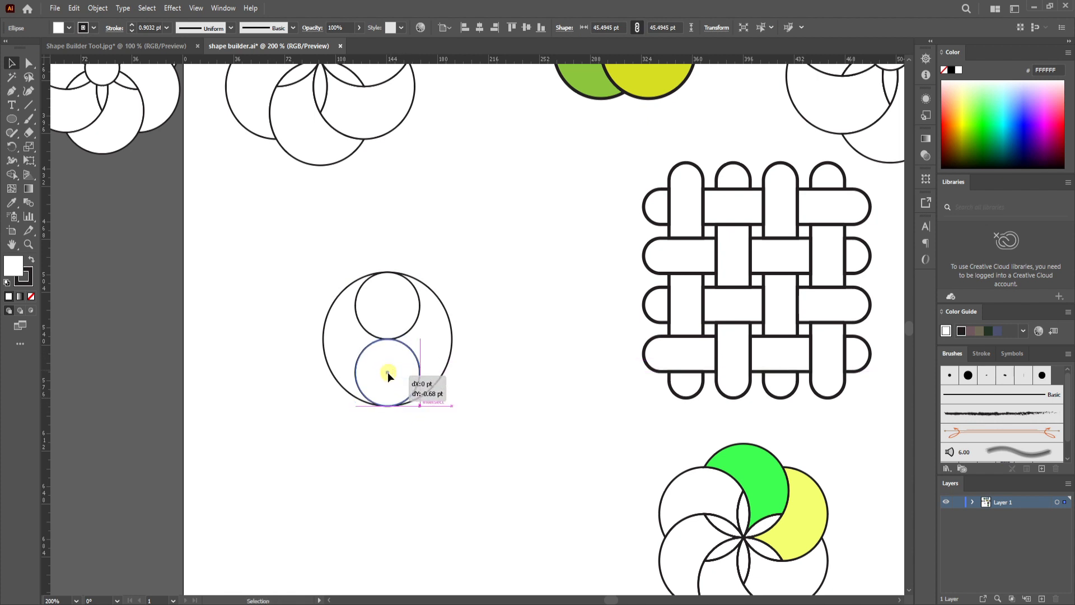
pyautogui.click(482, 333)
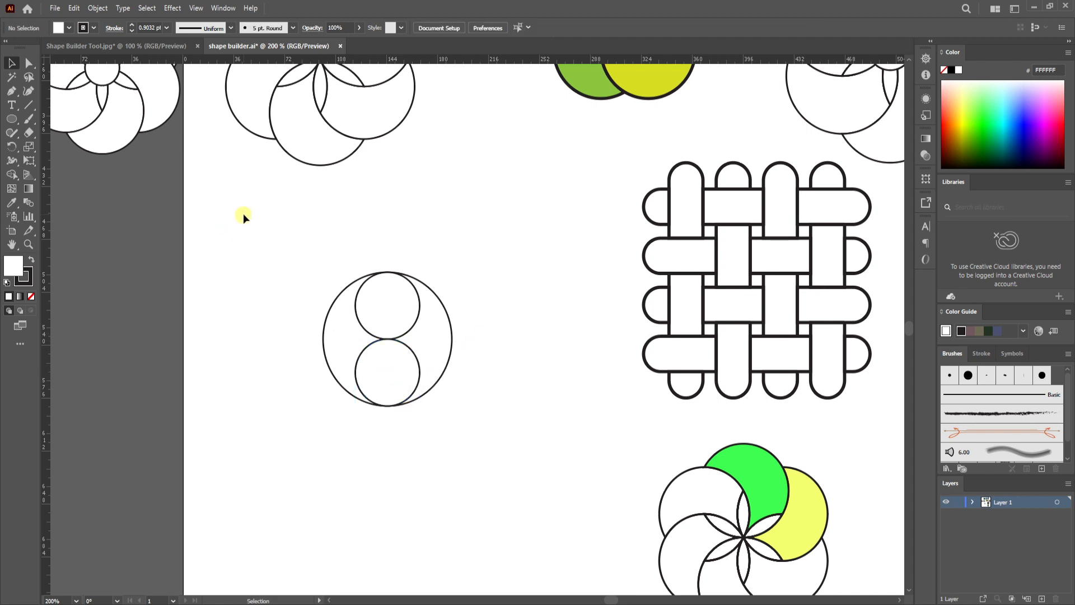
pyautogui.moveTo(243, 214); pyautogui.dragTo(472, 460)
pyautogui.click(547, 384)
# Add a small circle about 15 pt in diameter at the centre of each half-size circle.
pyautogui.click(408, 332)
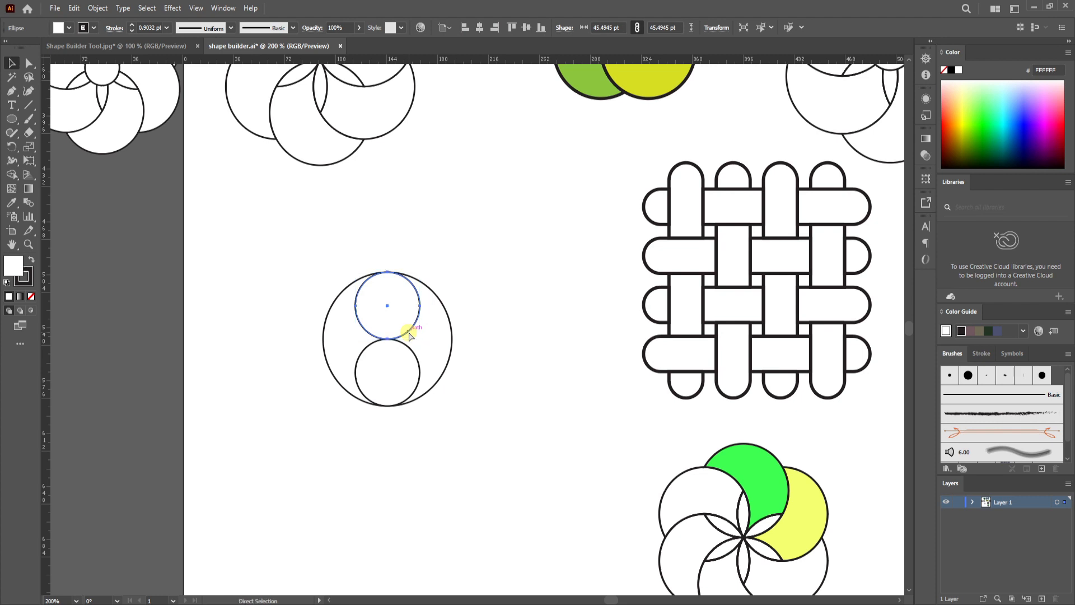
pyautogui.press('v')
pyautogui.moveTo(420, 339); pyautogui.dragTo(390, 374)
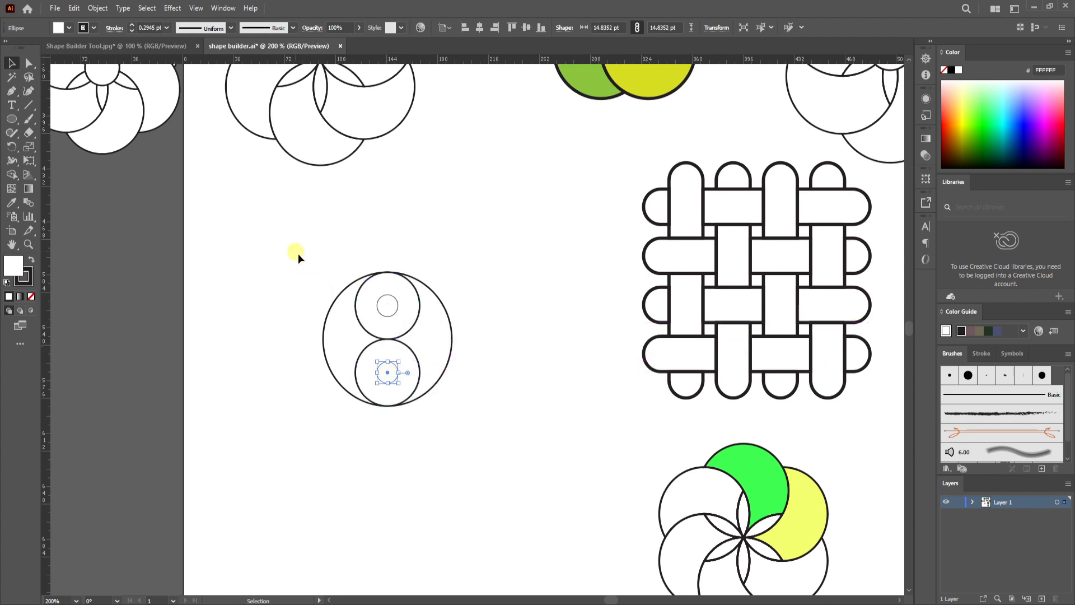
# Set the stroke weight of all five circles to 0.75 pt.
pyautogui.moveTo(298, 253); pyautogui.dragTo(476, 421)
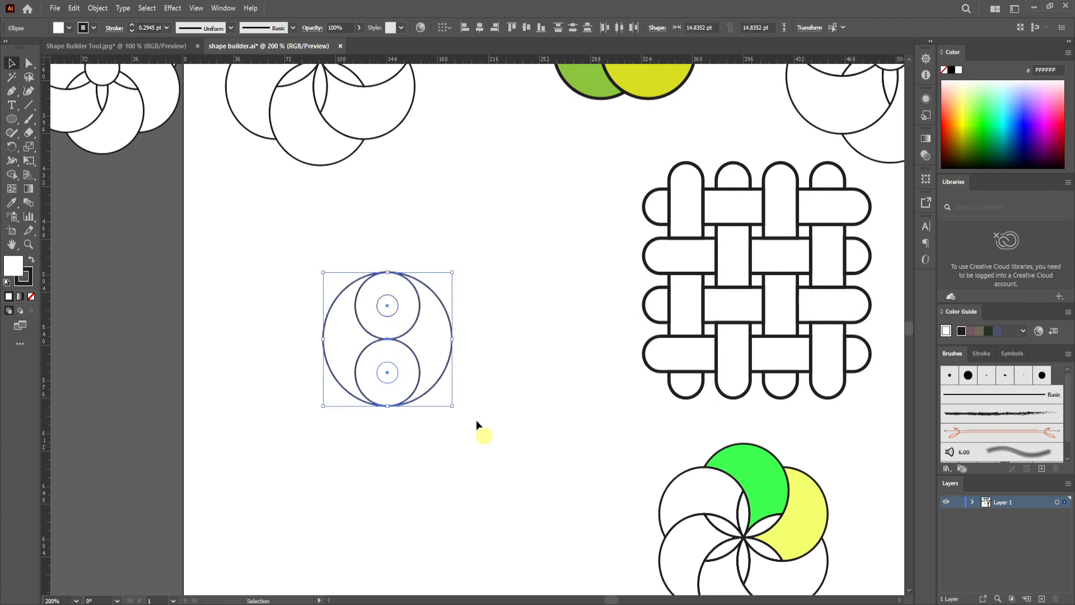
pyautogui.click(166, 28)
pyautogui.click(186, 68)
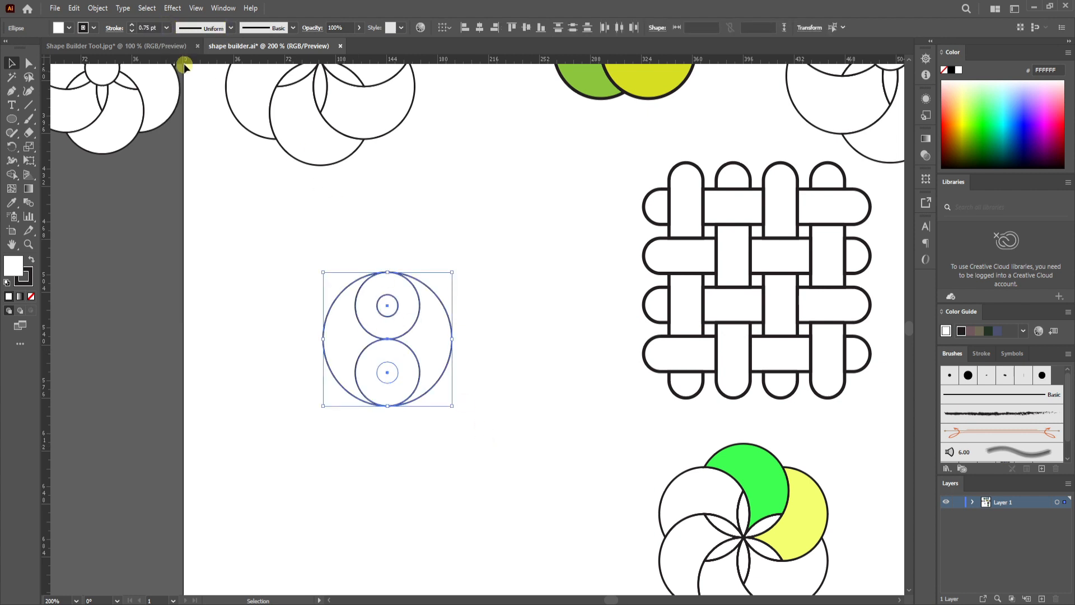
pyautogui.click(304, 250)
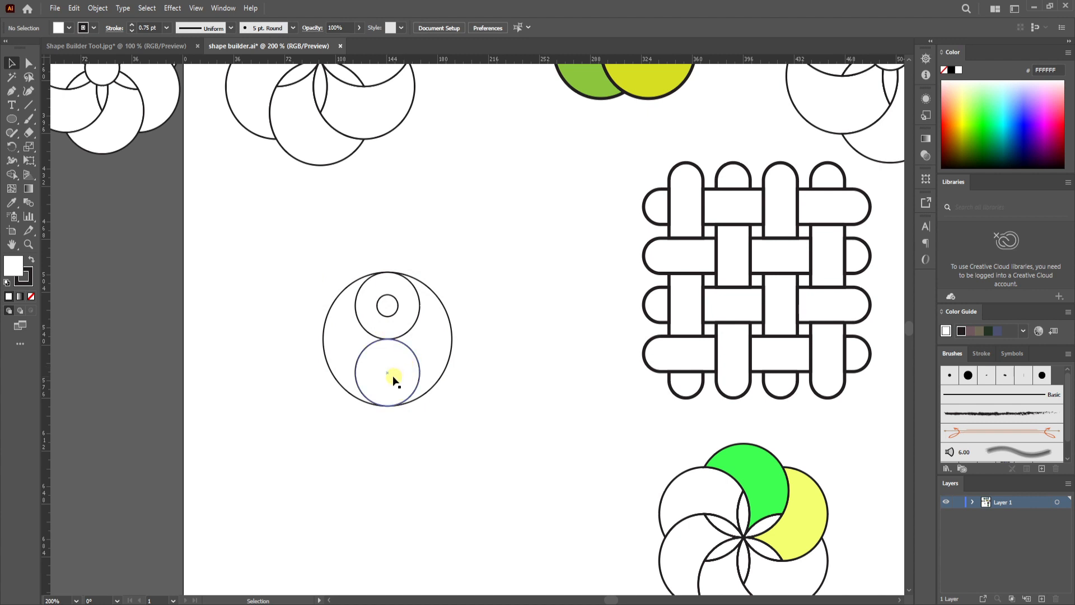
# Cut the lower half-size circle and paste it in place behind the small circle at its centre.
pyautogui.click(414, 355)
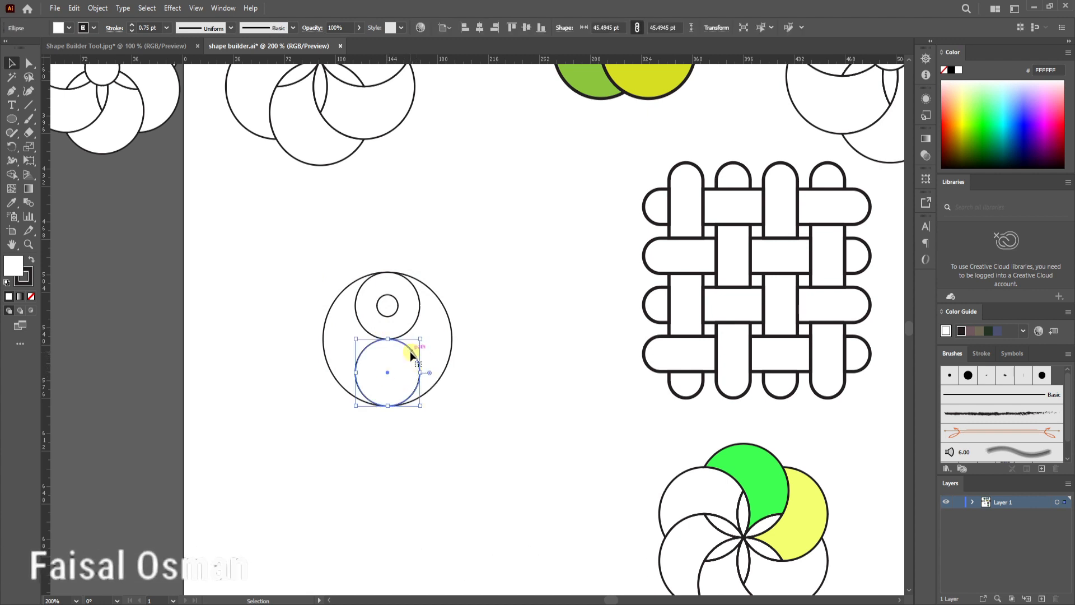
pyautogui.press('a')
pyautogui.hotkey('ctrl', 'x')
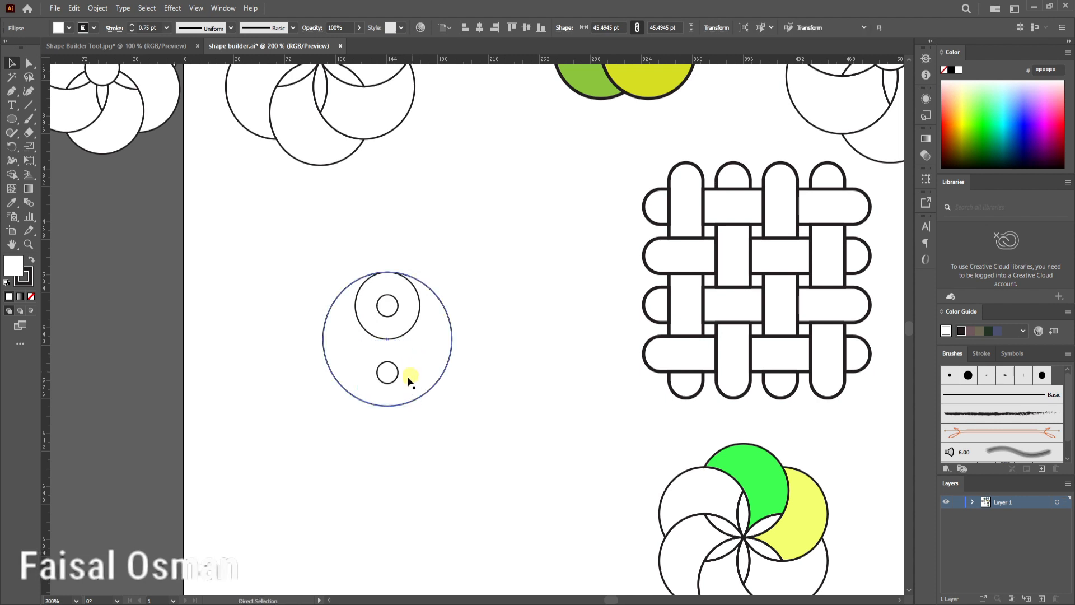
pyautogui.click(396, 367)
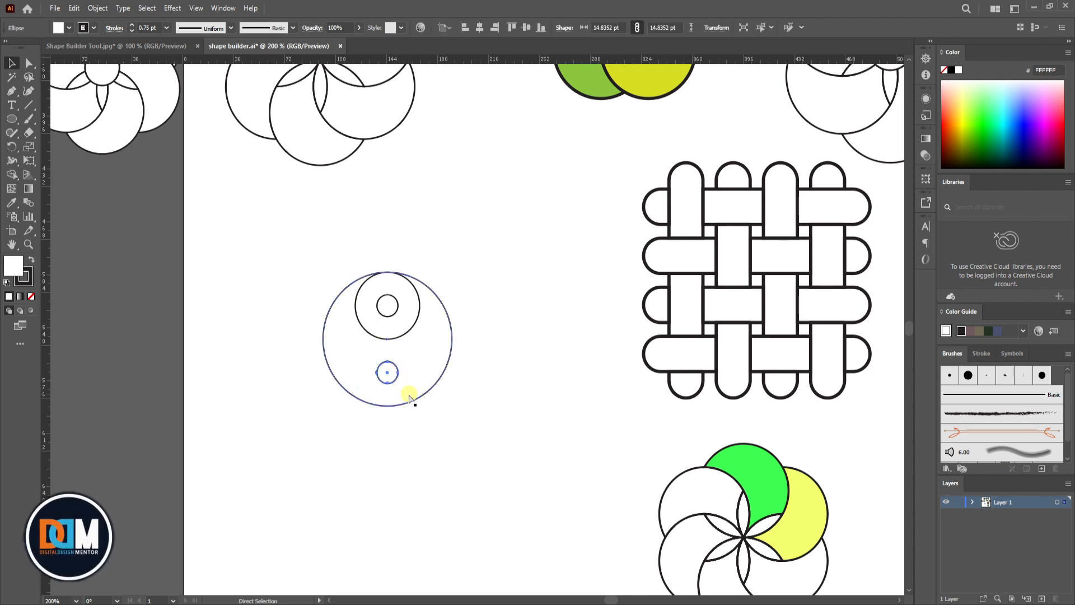
pyautogui.hotkey('ctrl', 'f')
pyautogui.press('v')
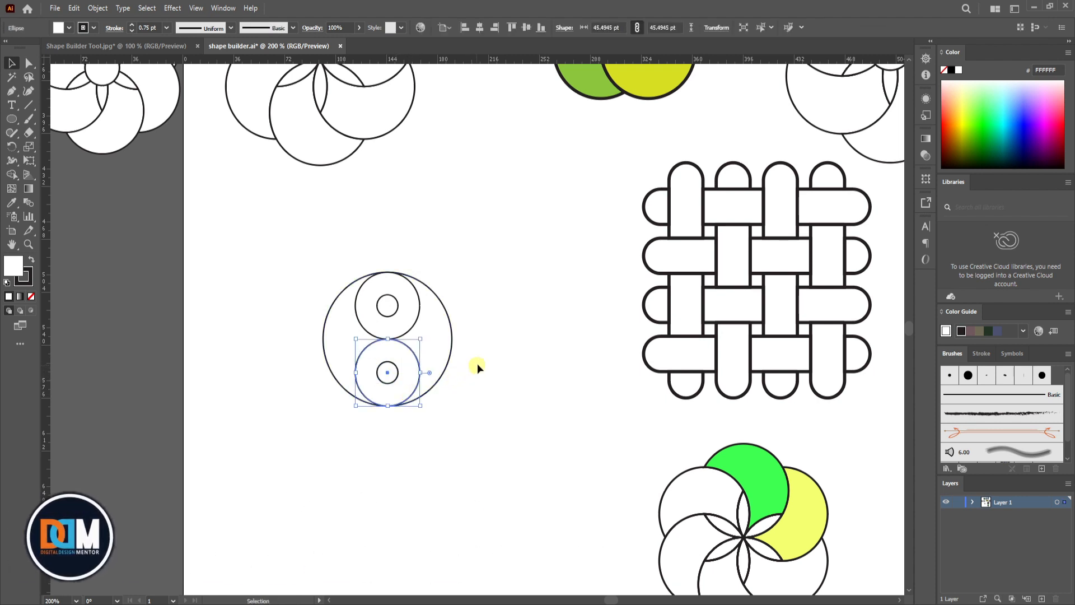
pyautogui.click(478, 363)
# Select all the circles and merge the outer left area with the upper half-size circle and the right area with the lower one using Shape Builder.
pyautogui.moveTo(305, 234); pyautogui.dragTo(474, 446)
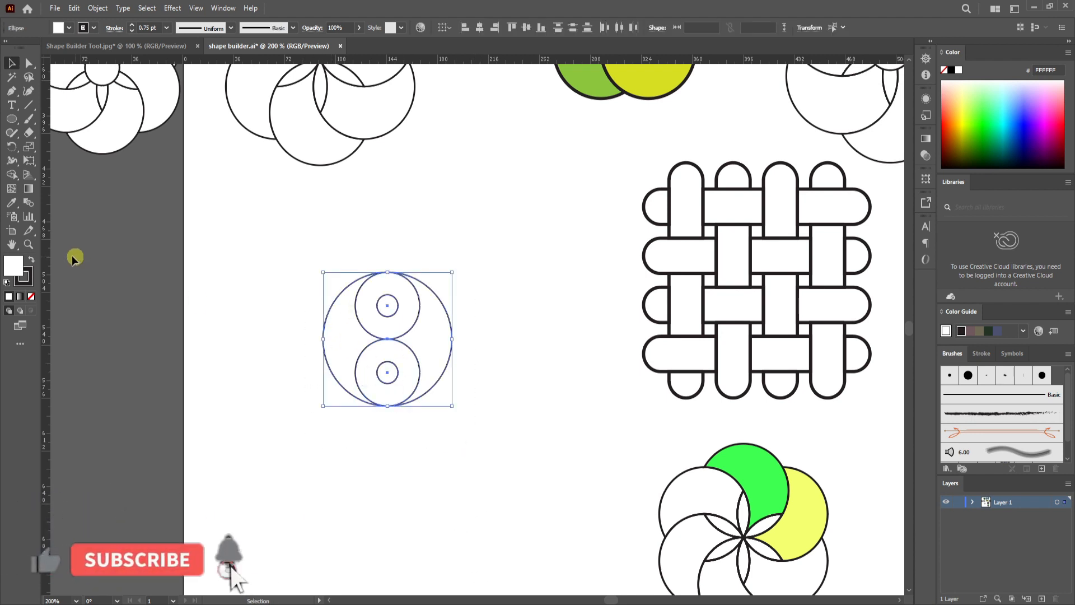
pyautogui.click(12, 175)
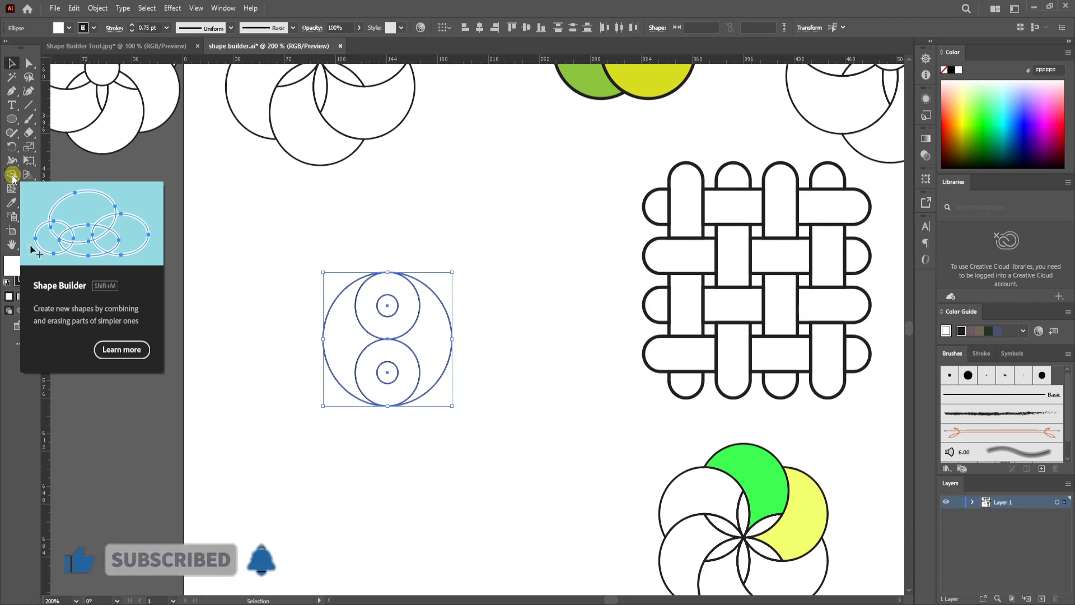
pyautogui.click(11, 175)
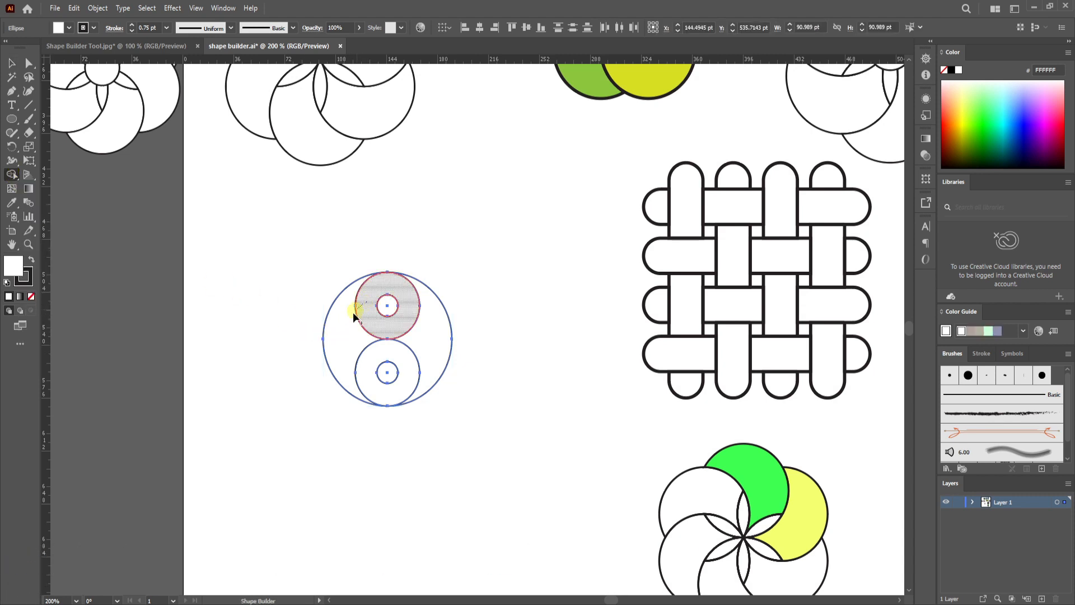
pyautogui.moveTo(352, 311); pyautogui.dragTo(344, 338)
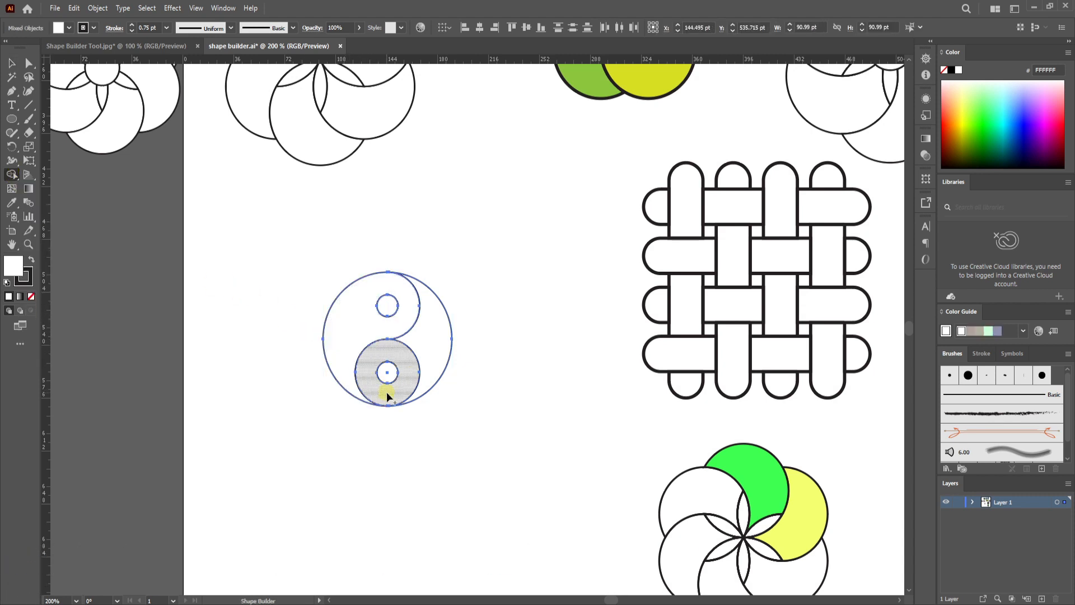
pyautogui.moveTo(388, 394); pyautogui.dragTo(431, 342)
# Fill the right half of the yin-yang symbol with a bright sky blue.
pyautogui.click(17, 68)
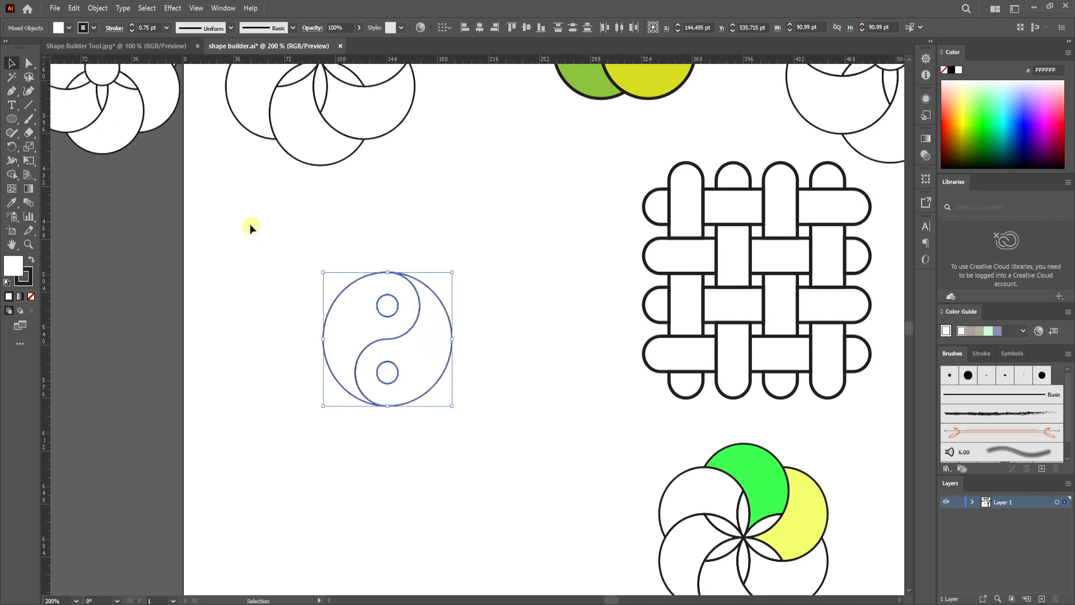
pyautogui.moveTo(236, 205); pyautogui.dragTo(478, 424)
pyautogui.click(501, 285)
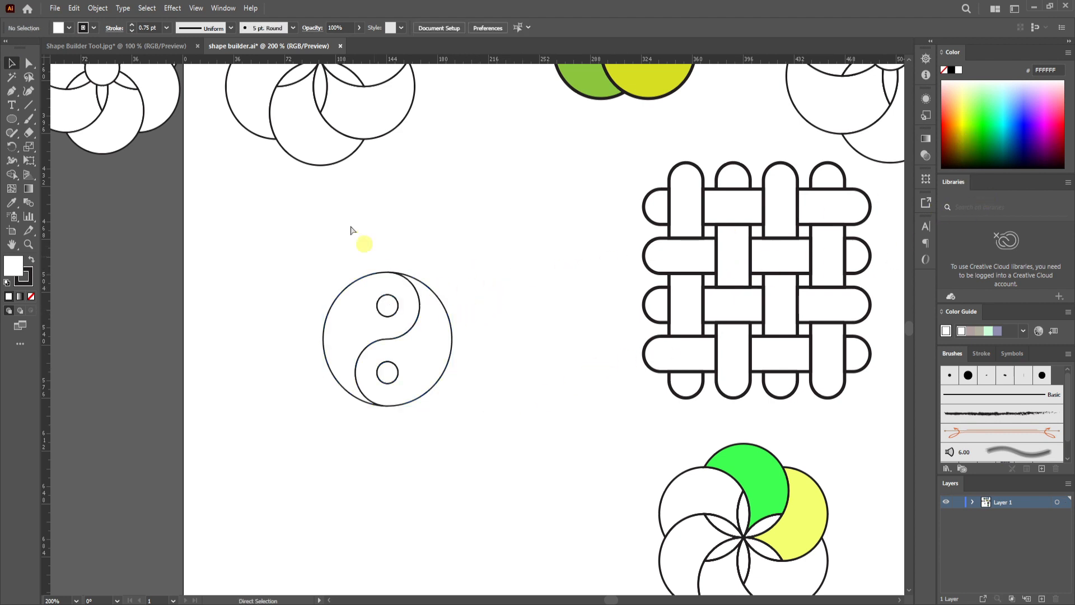
pyautogui.moveTo(487, 305); pyautogui.dragTo(440, 361)
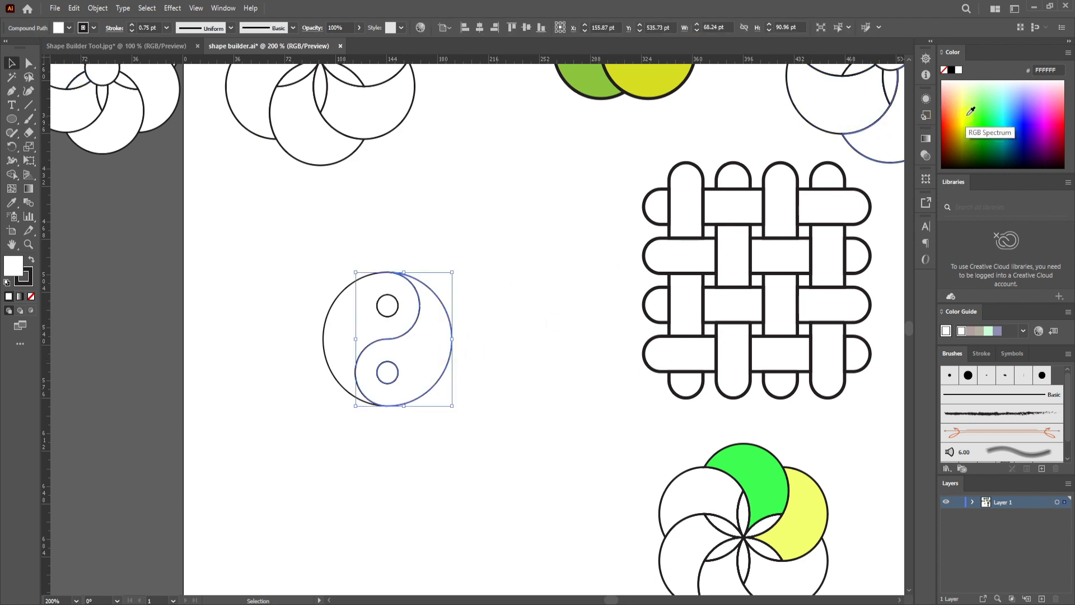
pyautogui.click(1011, 107)
# Fill the left half of the yin-yang symbol with the lighter blue 91D5FF.
pyautogui.press('a')
pyautogui.moveTo(305, 280); pyautogui.dragTo(354, 342)
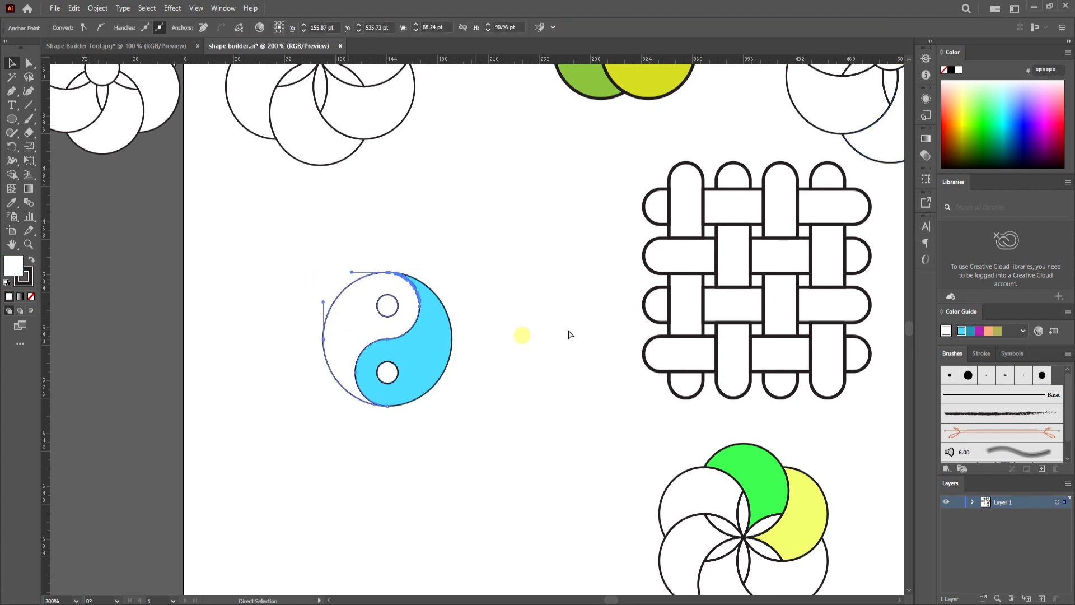
pyautogui.click(1003, 111)
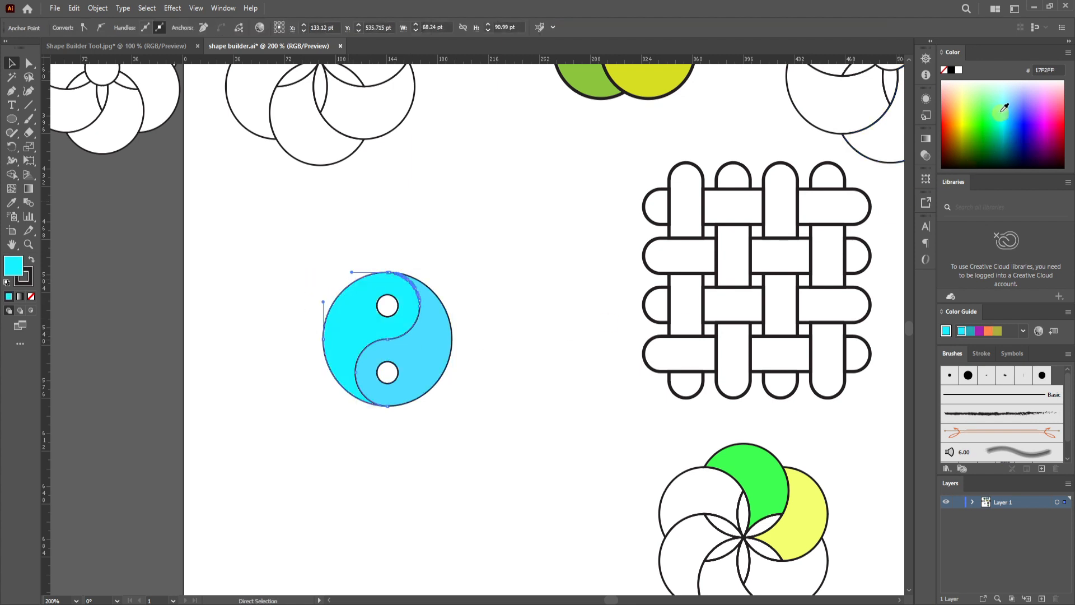
pyautogui.moveTo(1004, 107); pyautogui.dragTo(1012, 94)
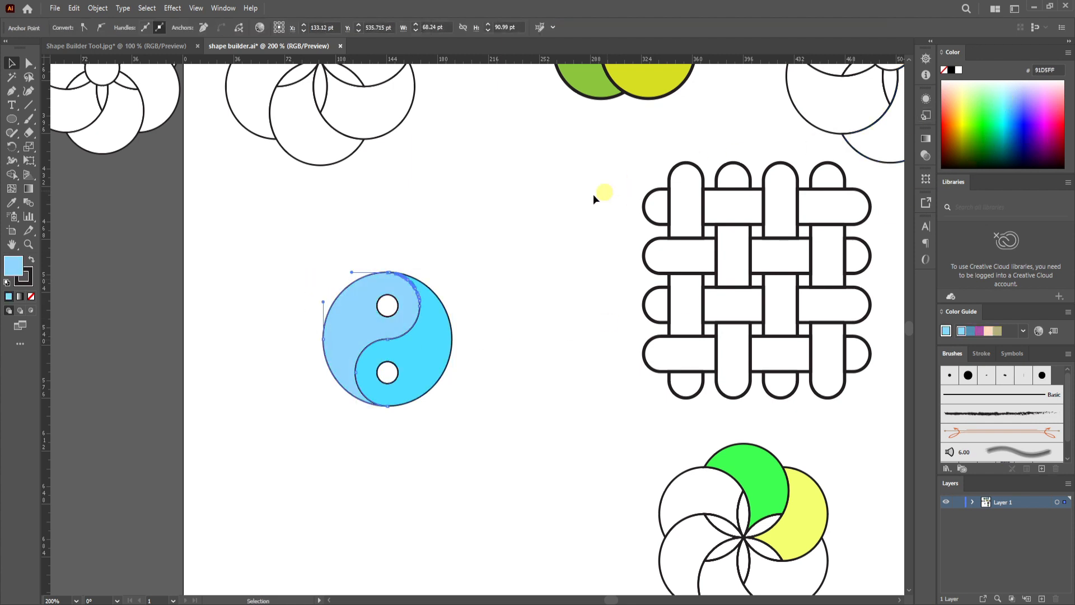
pyautogui.click(495, 243)
# Move the whole yin-yang symbol up between the swirl flower and the green and yellow circles.
pyautogui.click(11, 63)
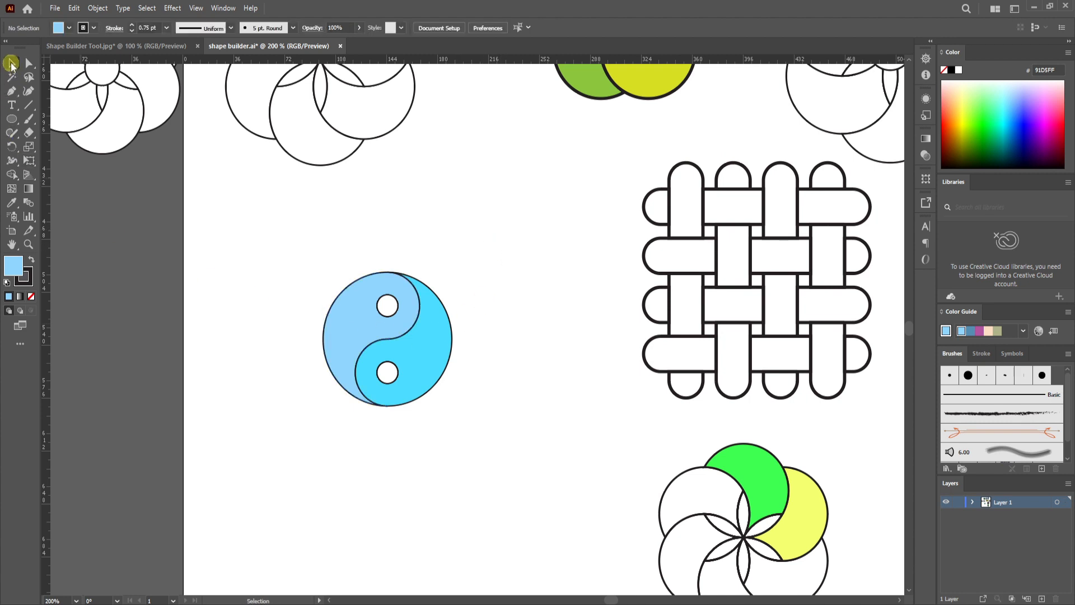
pyautogui.moveTo(281, 239); pyautogui.dragTo(513, 465)
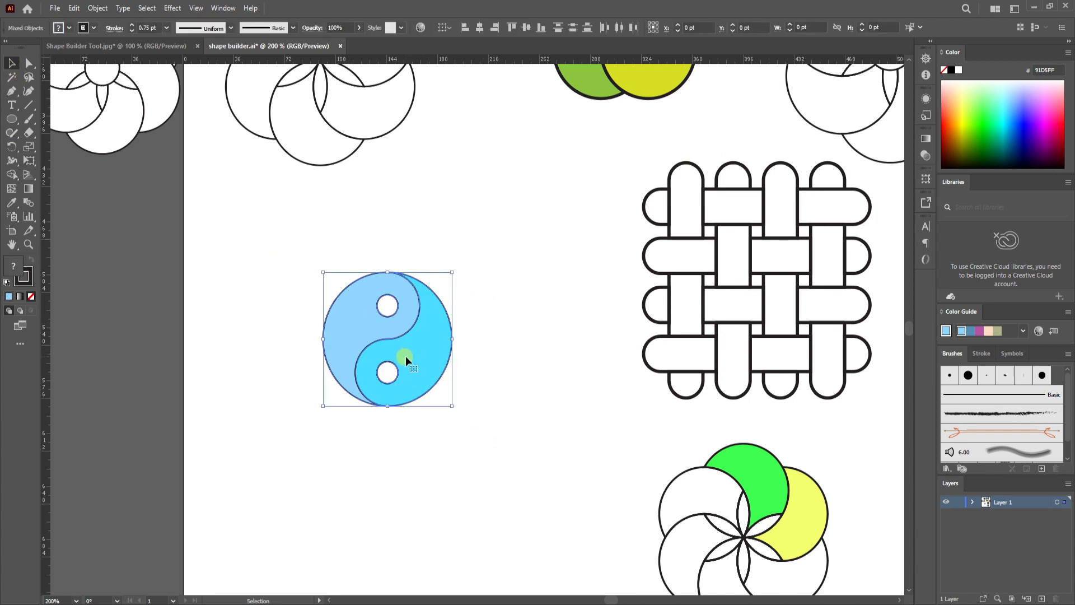
pyautogui.moveTo(405, 355); pyautogui.dragTo(507, 156)
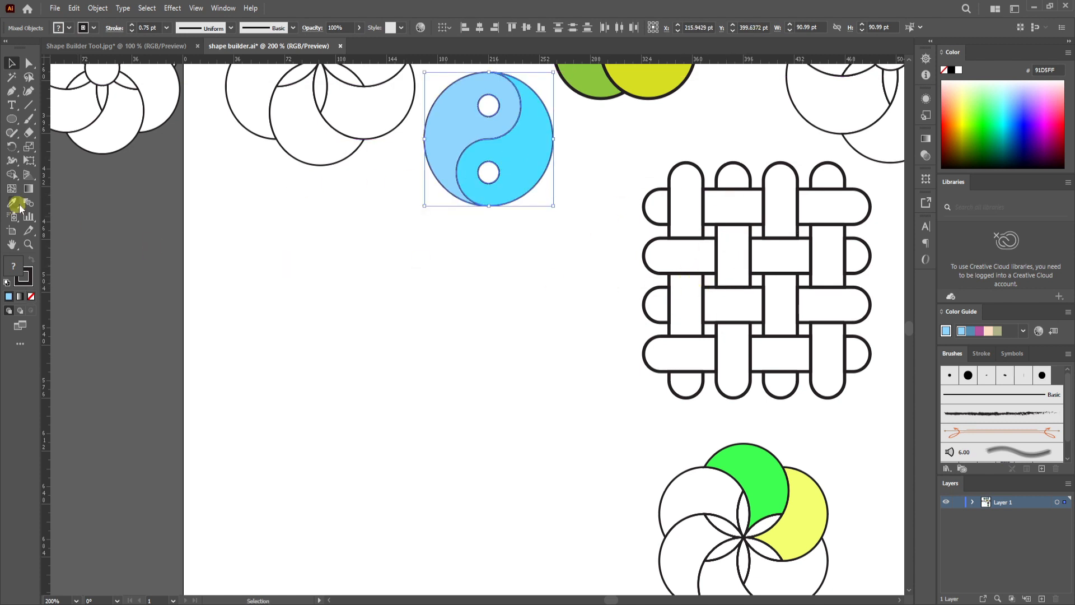
# Draw a vertical rounded rectangle about 17 pt wide and 110 pt tall in the empty area below the yin-yang and fill it white.
pyautogui.click(11, 123)
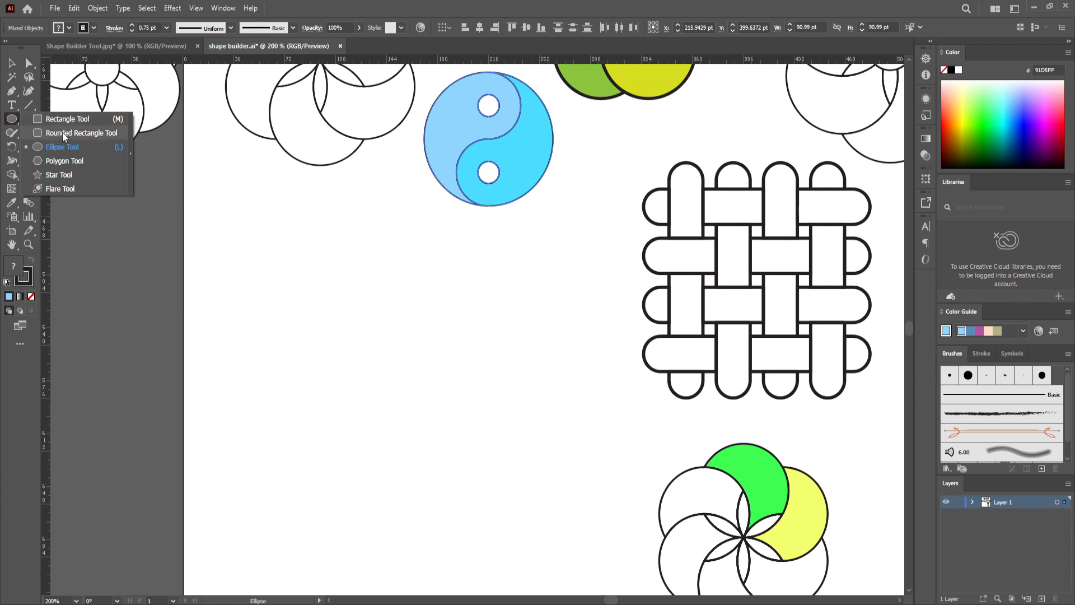
pyautogui.click(62, 133)
pyautogui.moveTo(347, 256); pyautogui.dragTo(373, 417)
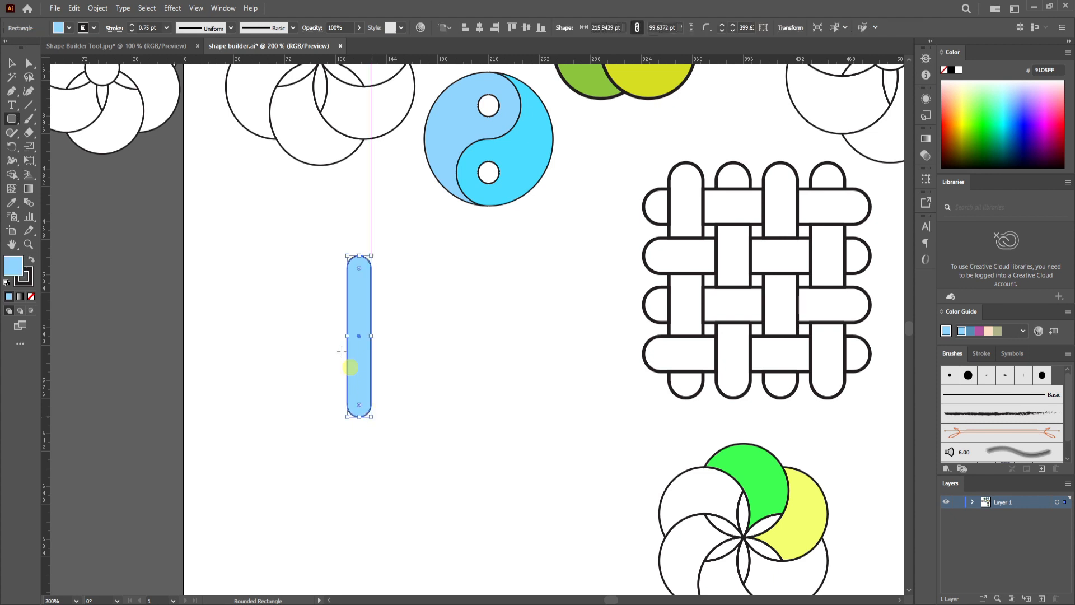
pyautogui.click(69, 27)
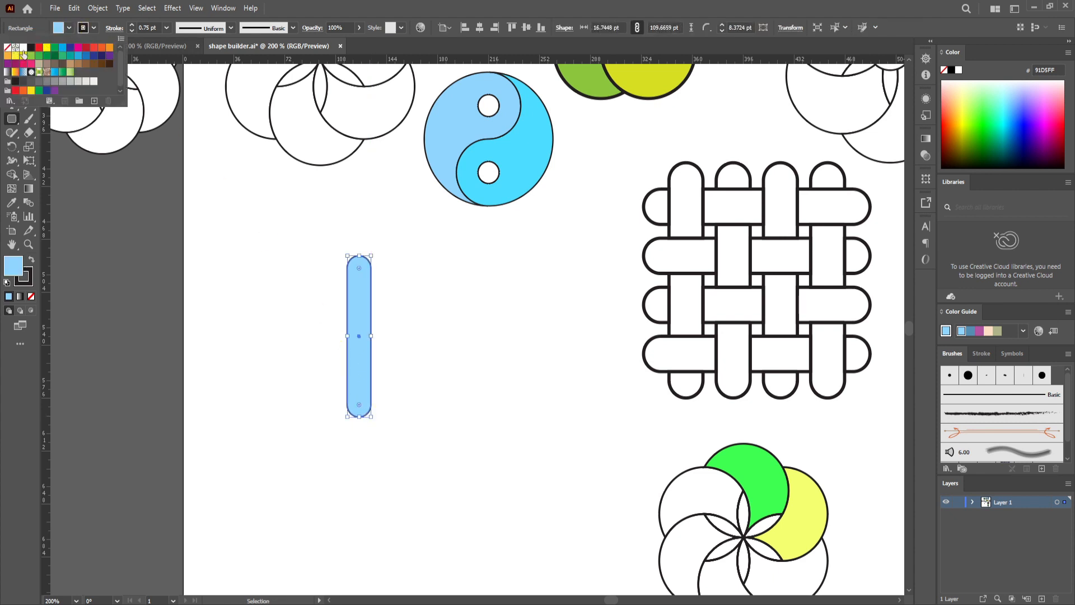
pyautogui.click(24, 54)
pyautogui.click(372, 7)
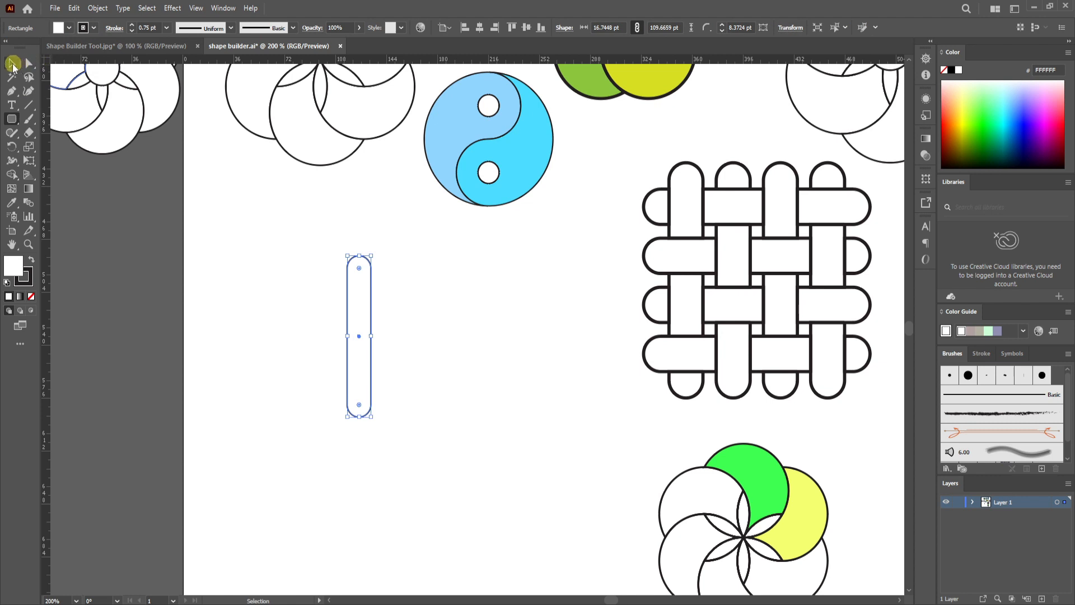
# Set the stroke weight of the rounded rectangle to 1 pt.
pyautogui.click(13, 65)
pyautogui.click(253, 283)
pyautogui.moveTo(298, 216); pyautogui.dragTo(385, 428)
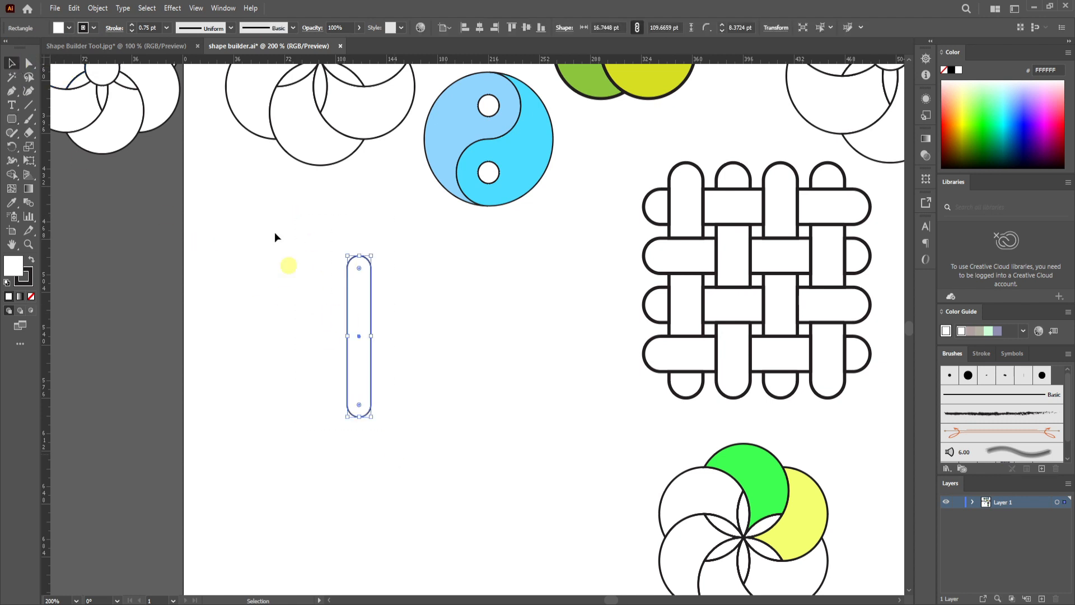
pyautogui.click(166, 27)
pyautogui.click(189, 77)
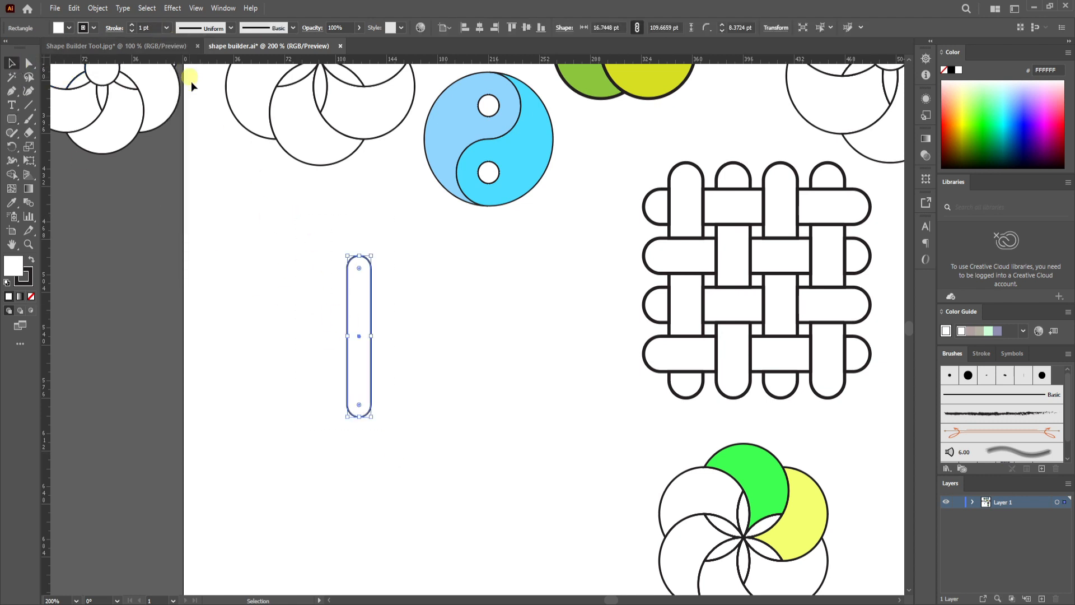
# Copy the rounded bar to the right and repeat the copy twice to make a row of four evenly spaced vertical bars.
pyautogui.click(290, 328)
pyautogui.moveTo(326, 280); pyautogui.dragTo(384, 380)
pyautogui.moveTo(358, 334); pyautogui.dragTo(395, 336)
pyautogui.press('a')
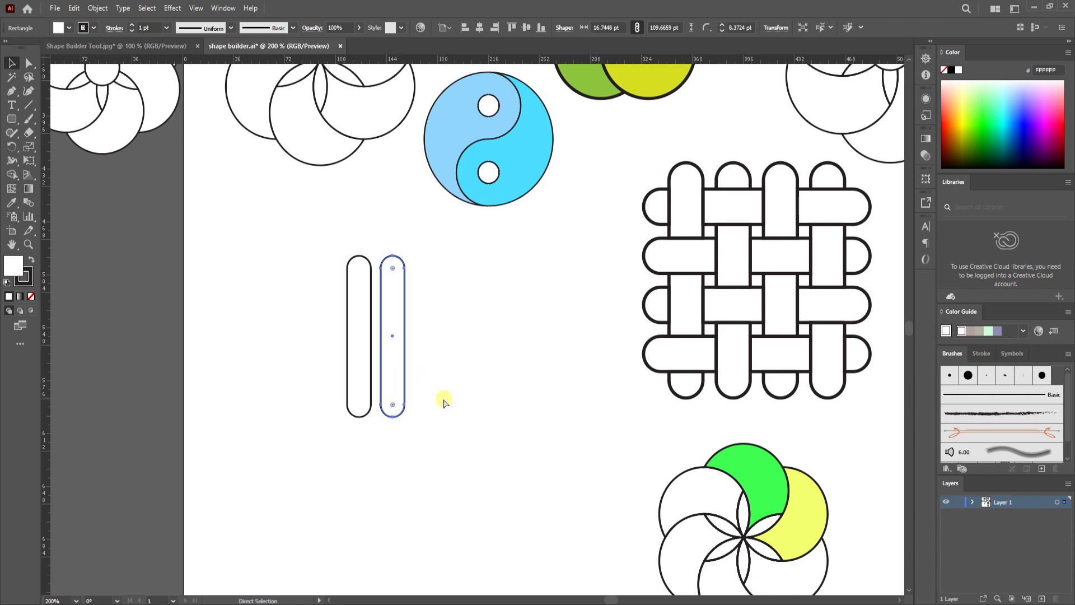
pyautogui.hotkey('ctrl', 'd')
pyautogui.hotkey('ctrl', 'd')
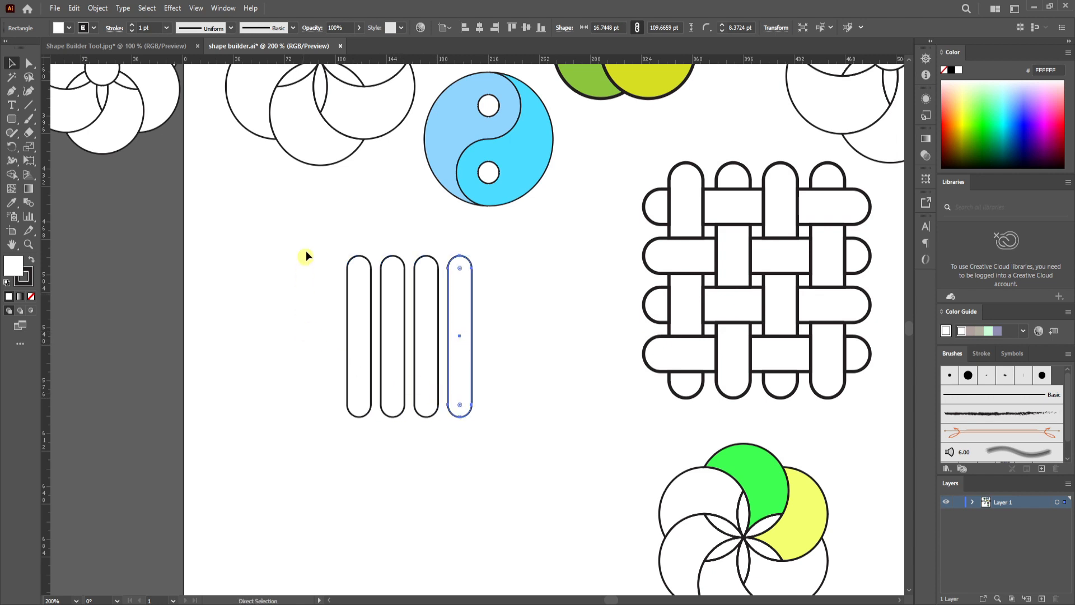
# Place a copy of the four bars rotated 90° over the originals to form a crossed grid.
pyautogui.press('v')
pyautogui.moveTo(396, 350); pyautogui.dragTo(505, 462)
pyautogui.press('a')
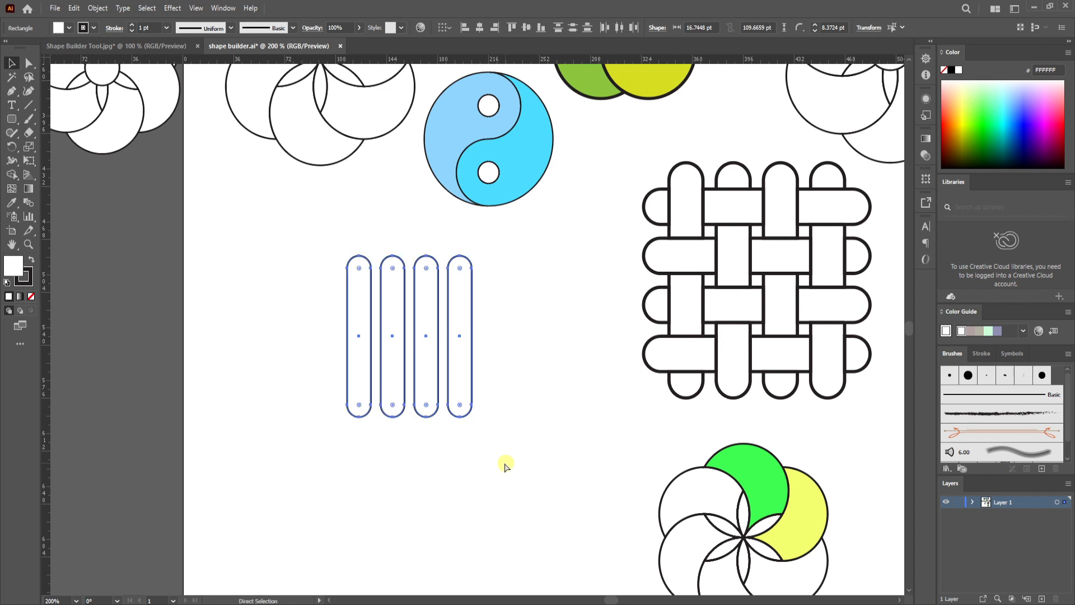
pyautogui.press('v')
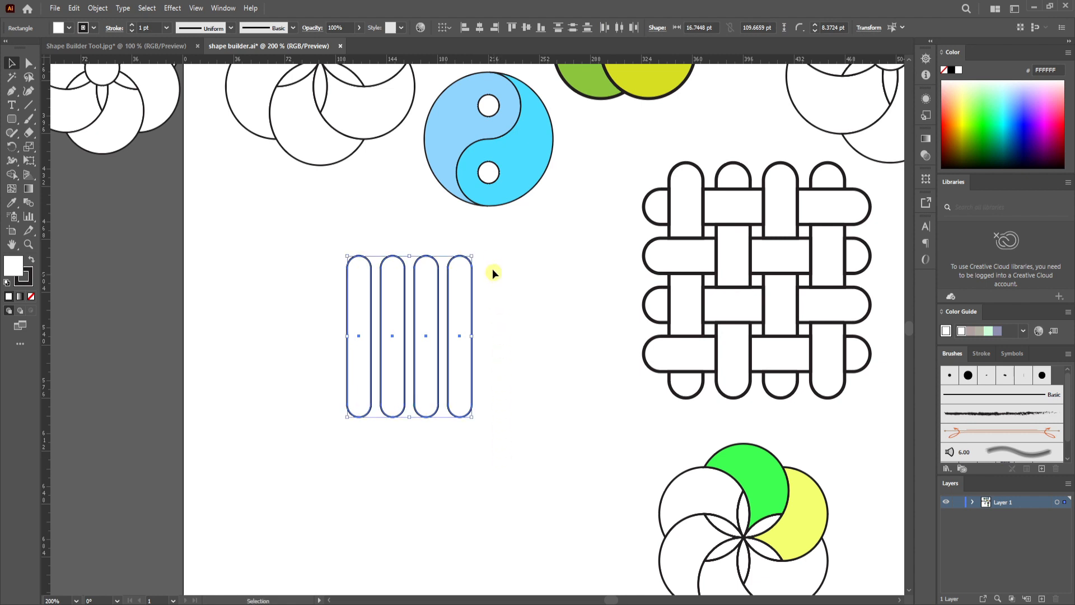
pyautogui.moveTo(478, 251); pyautogui.dragTo(515, 391)
# Merge vertical segments with Shape Builder so bars 1 and 3 pass over rows 1 and 3, and bars 2 and 4 over rows 2 and 4.
pyautogui.moveTo(306, 241); pyautogui.dragTo(514, 471)
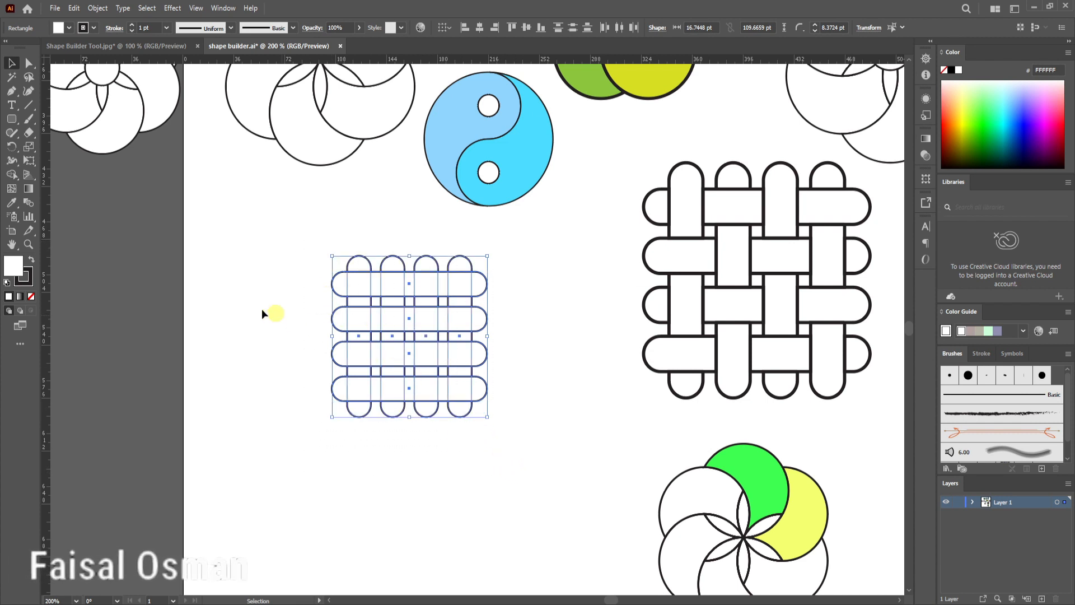
pyautogui.click(13, 172)
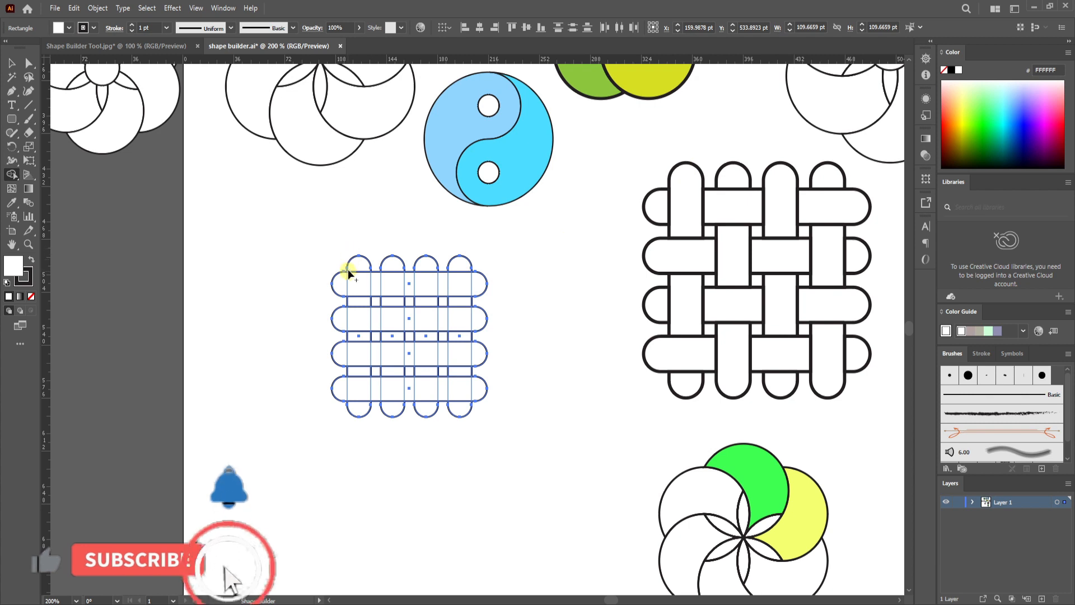
pyautogui.moveTo(358, 266); pyautogui.dragTo(358, 301)
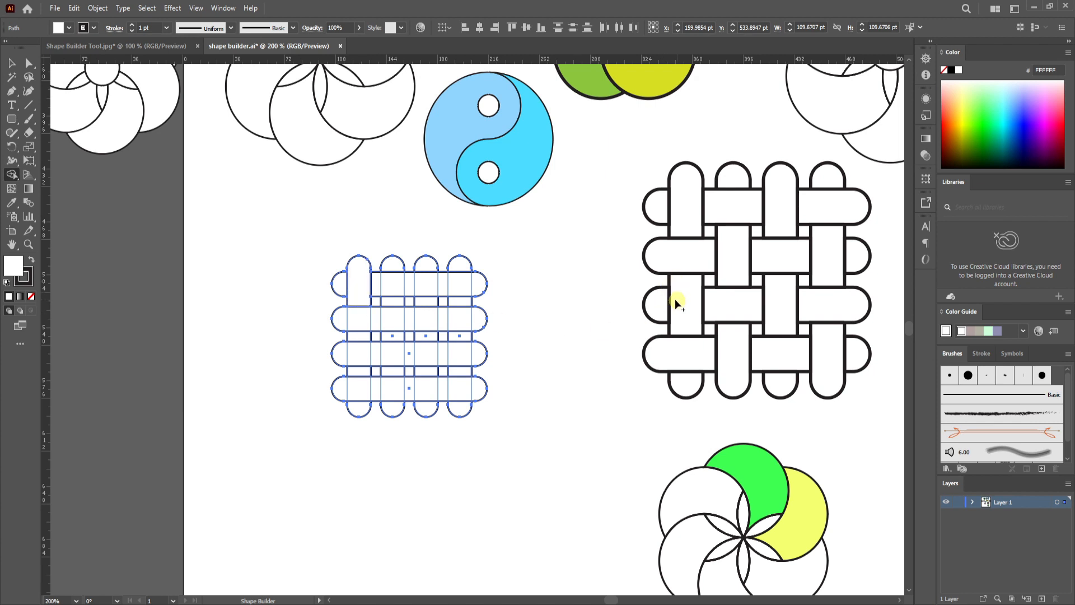
pyautogui.moveTo(361, 367); pyautogui.dragTo(361, 371)
pyautogui.moveTo(425, 291); pyautogui.dragTo(425, 300)
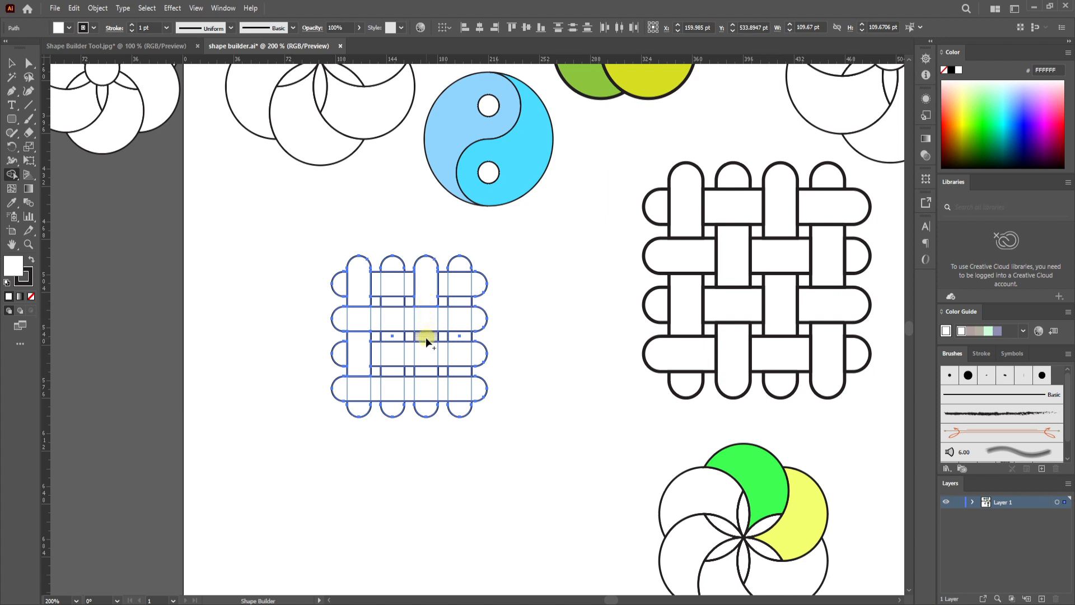
pyautogui.click(424, 369)
pyautogui.click(462, 339)
pyautogui.moveTo(391, 334); pyautogui.dragTo(391, 336)
pyautogui.moveTo(392, 387); pyautogui.dragTo(391, 409)
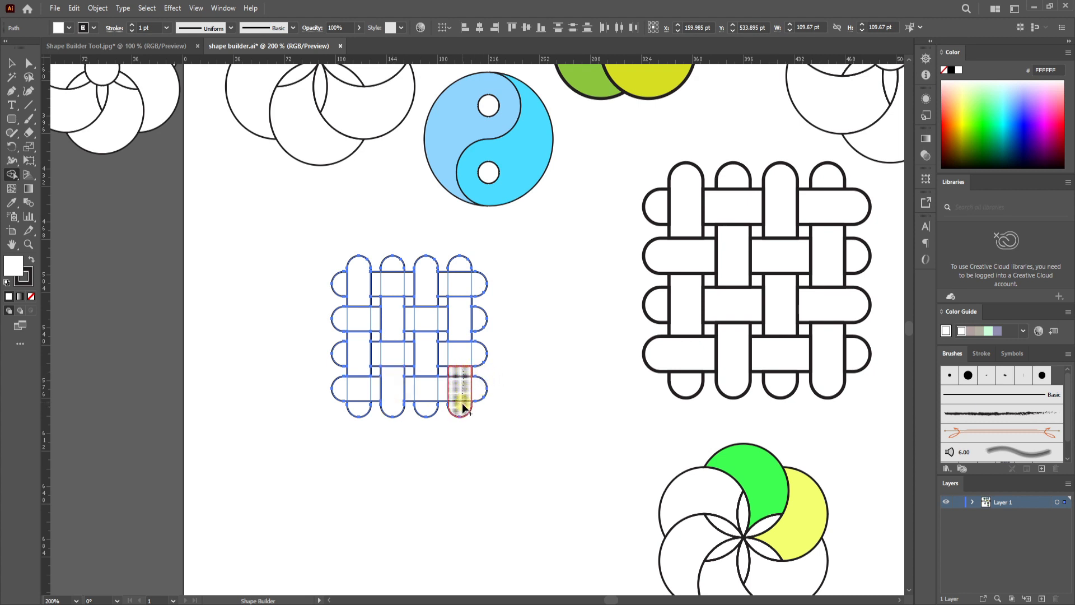
pyautogui.moveTo(463, 410); pyautogui.dragTo(463, 410)
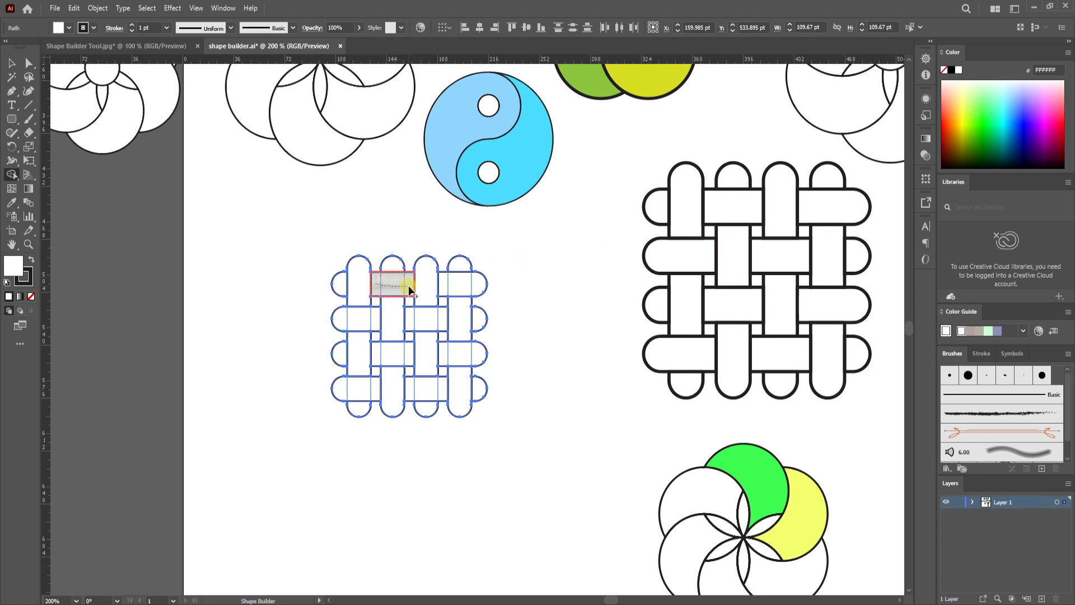
# Merge the horizontal segments at the grid's remaining crossings with Shape Builder so each row passes over alternate vertical bars.
pyautogui.click(410, 289)
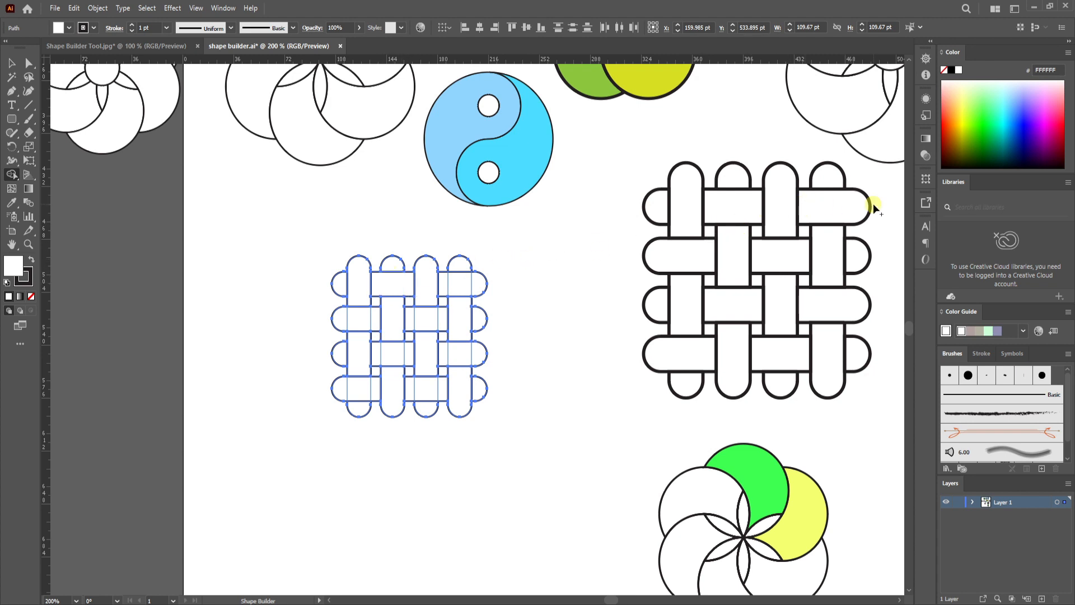
pyautogui.click(476, 286)
pyautogui.moveTo(343, 321); pyautogui.dragTo(374, 321)
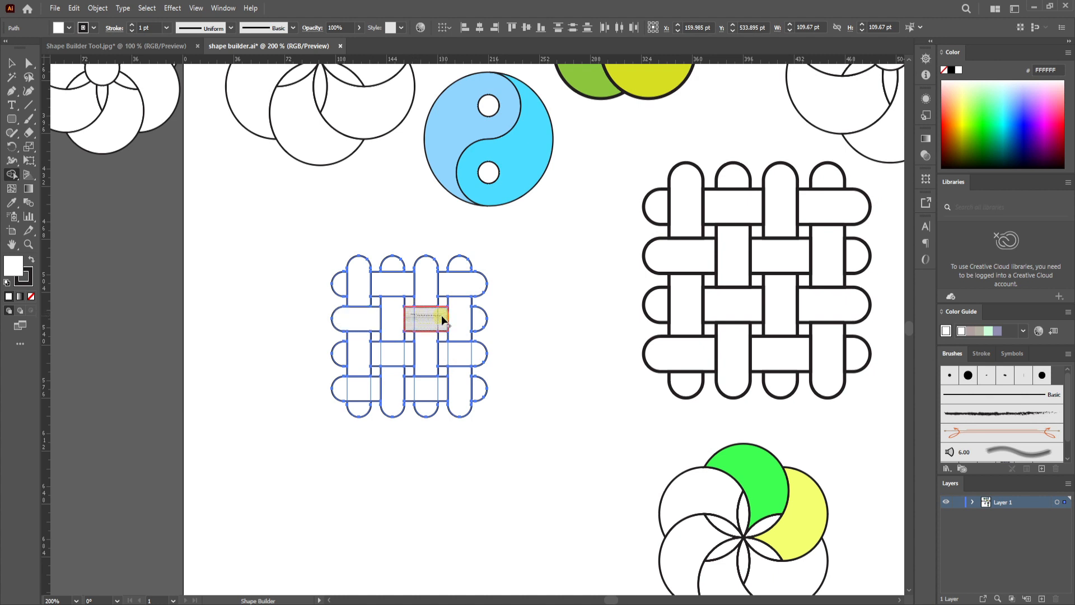
pyautogui.moveTo(442, 319); pyautogui.dragTo(442, 318)
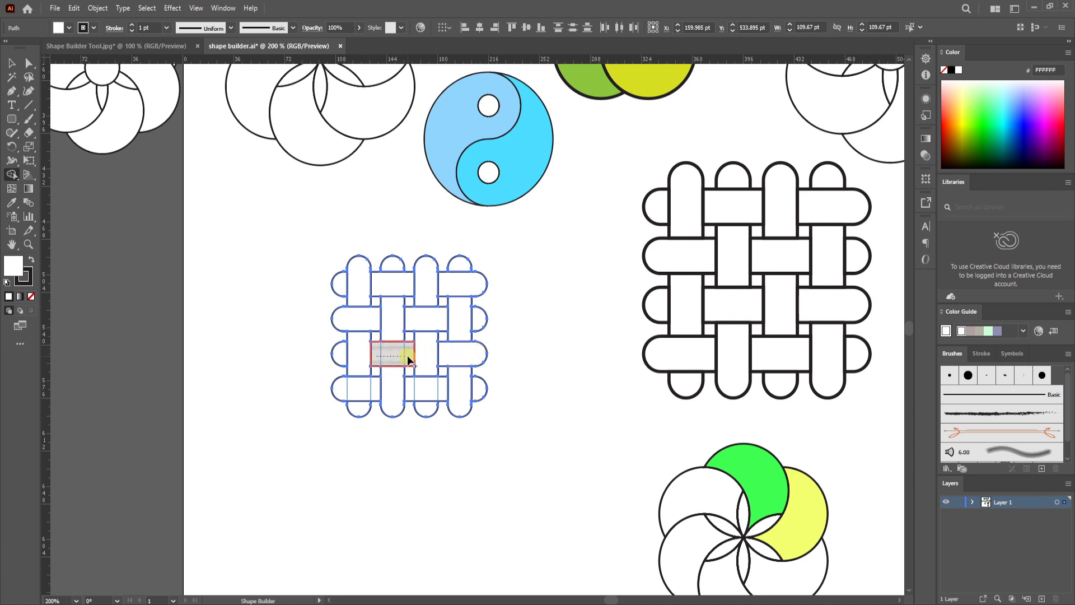
pyautogui.moveTo(408, 355); pyautogui.dragTo(377, 354)
pyautogui.click(354, 401)
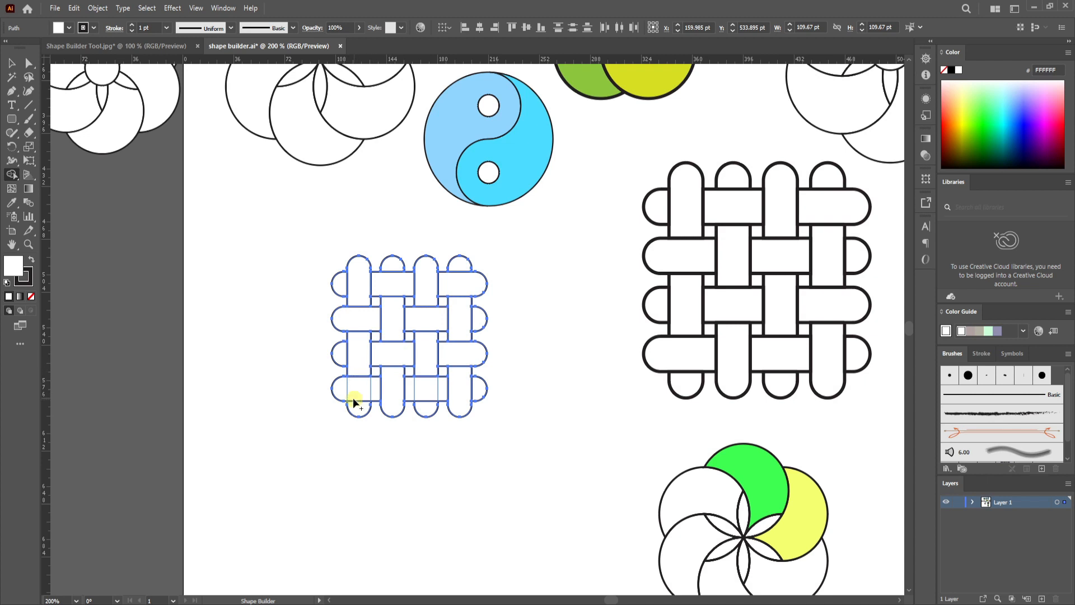
pyautogui.moveTo(348, 393); pyautogui.dragTo(374, 386)
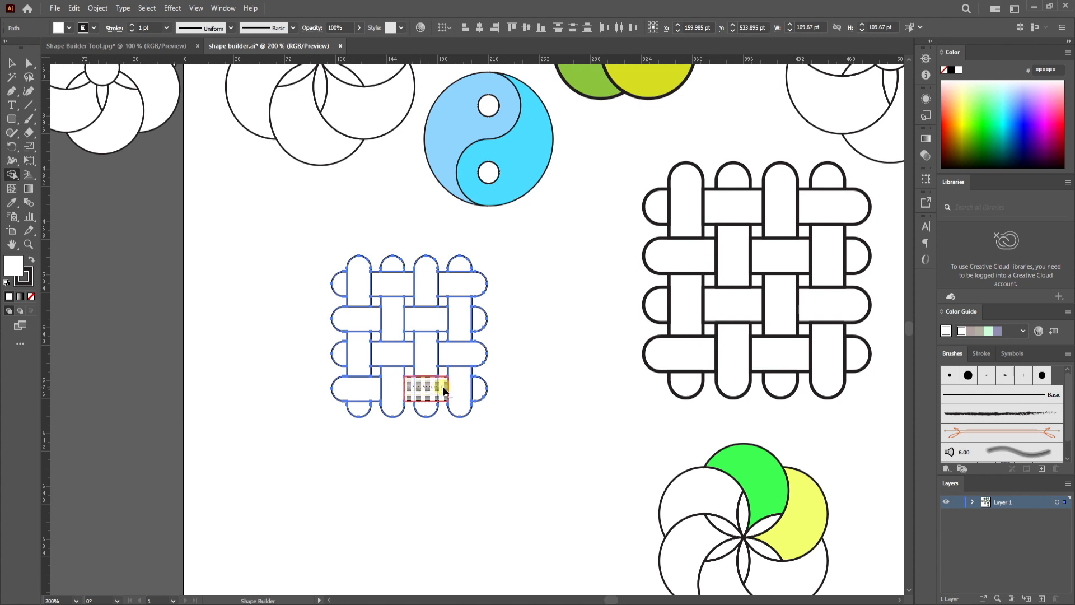
pyautogui.moveTo(442, 385); pyautogui.dragTo(443, 385)
pyautogui.click(14, 66)
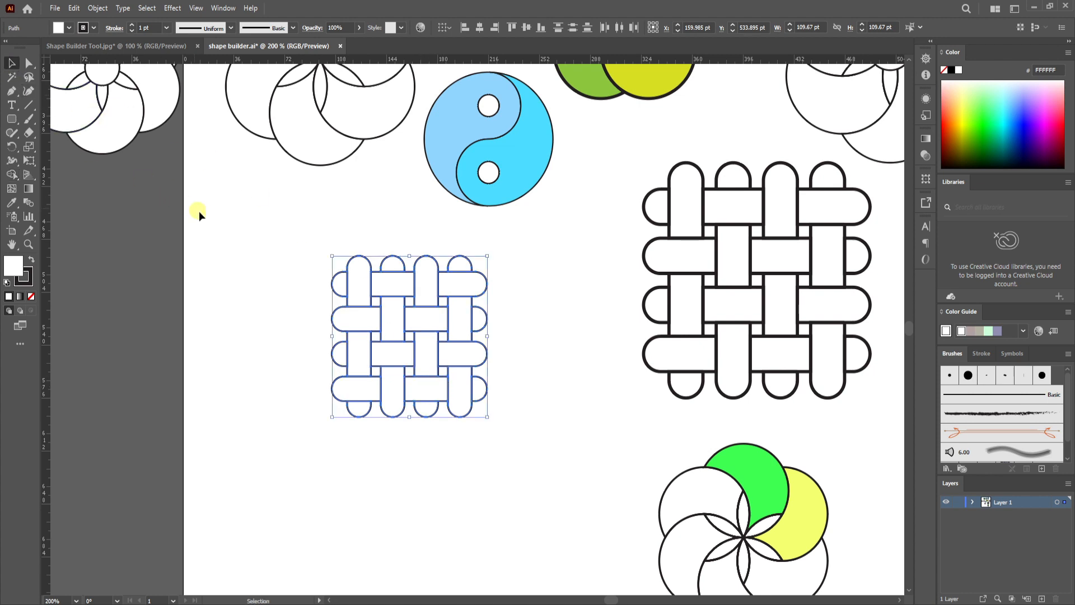
pyautogui.click(213, 238)
pyautogui.moveTo(278, 231); pyautogui.dragTo(509, 443)
pyautogui.click(555, 398)
pyautogui.moveTo(322, 237); pyautogui.dragTo(508, 442)
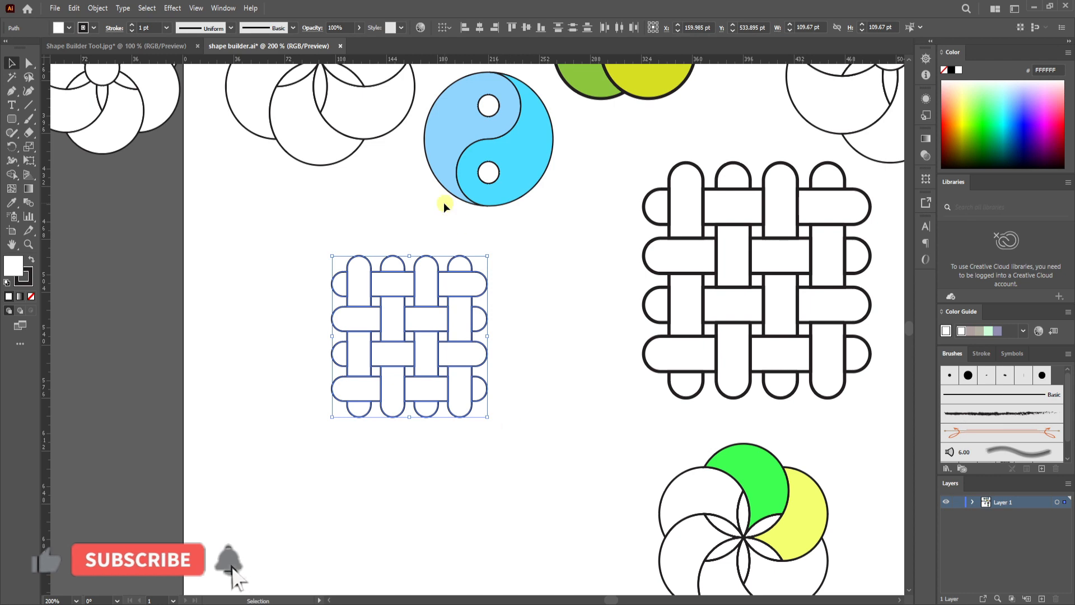
pyautogui.press('space')
pyautogui.moveTo(423, 214); pyautogui.dragTo(327, 538)
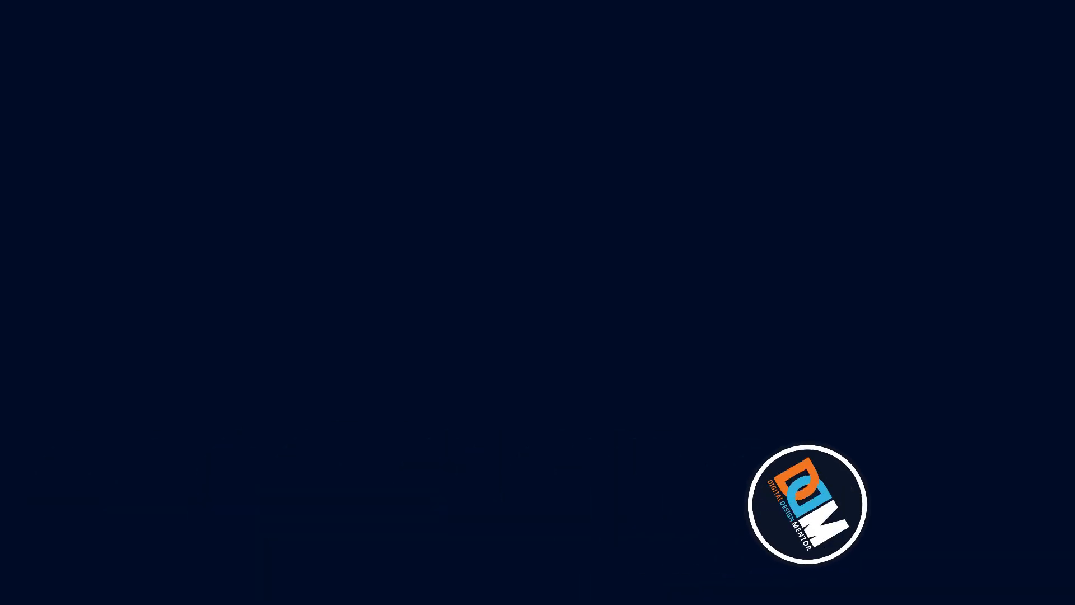